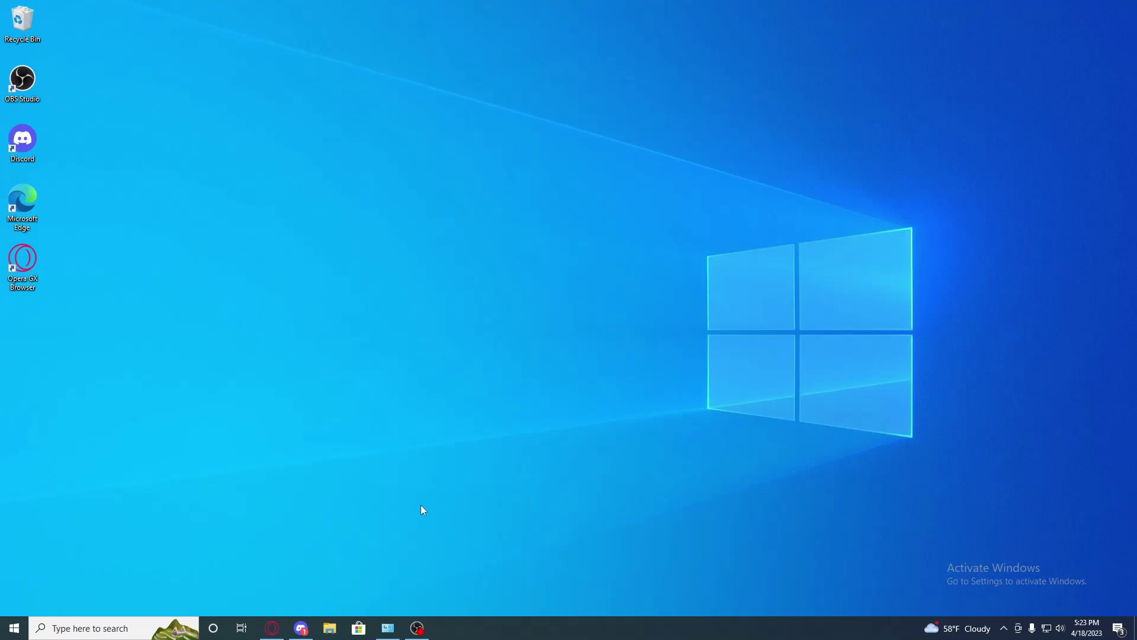
Step: Reload the Office Customization Tool from the Google results, then return to the desktop
{"action": "left_click", "coordinate": [273, 627]}
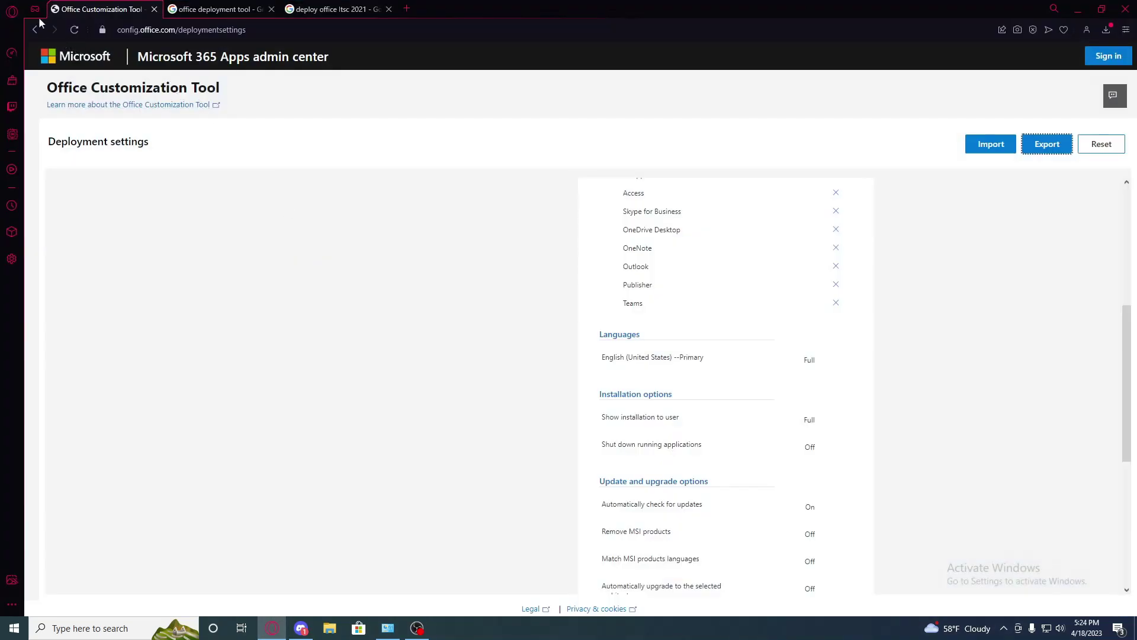
{"action": "left_click", "coordinate": [37, 28]}
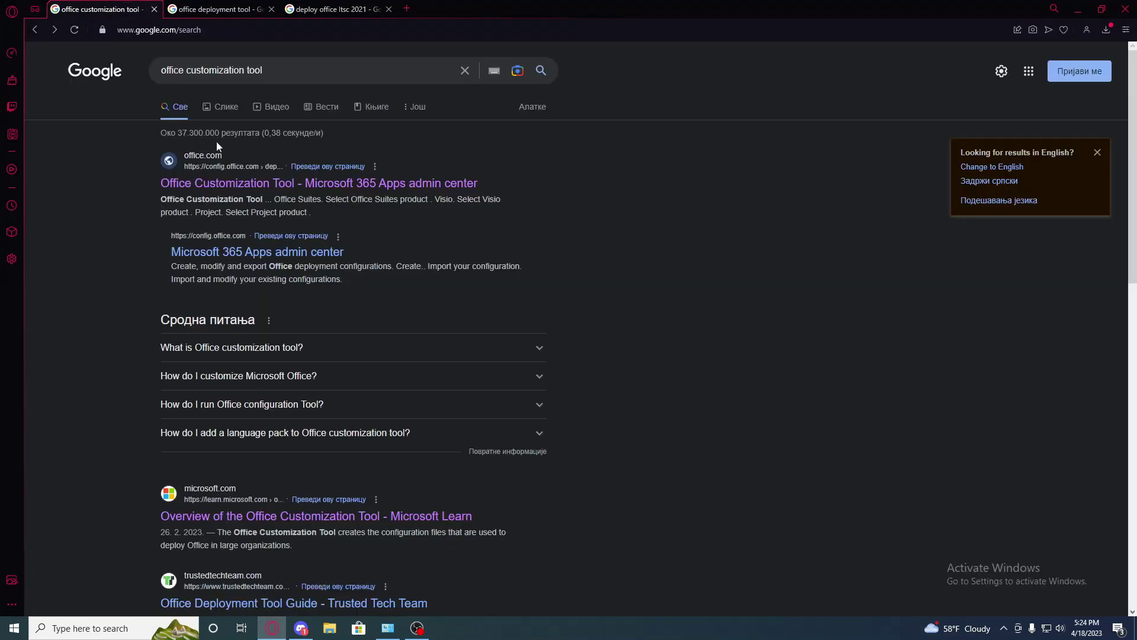
{"action": "left_click", "coordinate": [265, 184]}
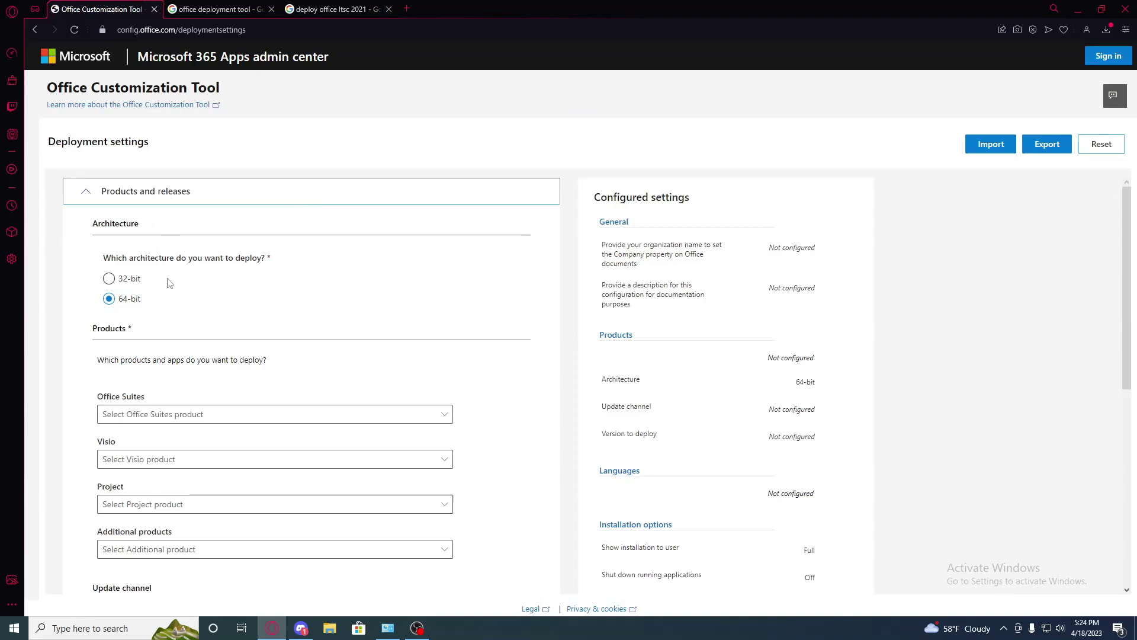
{"action": "left_click", "coordinate": [271, 628]}
{"action": "right_click", "coordinate": [293, 275]}
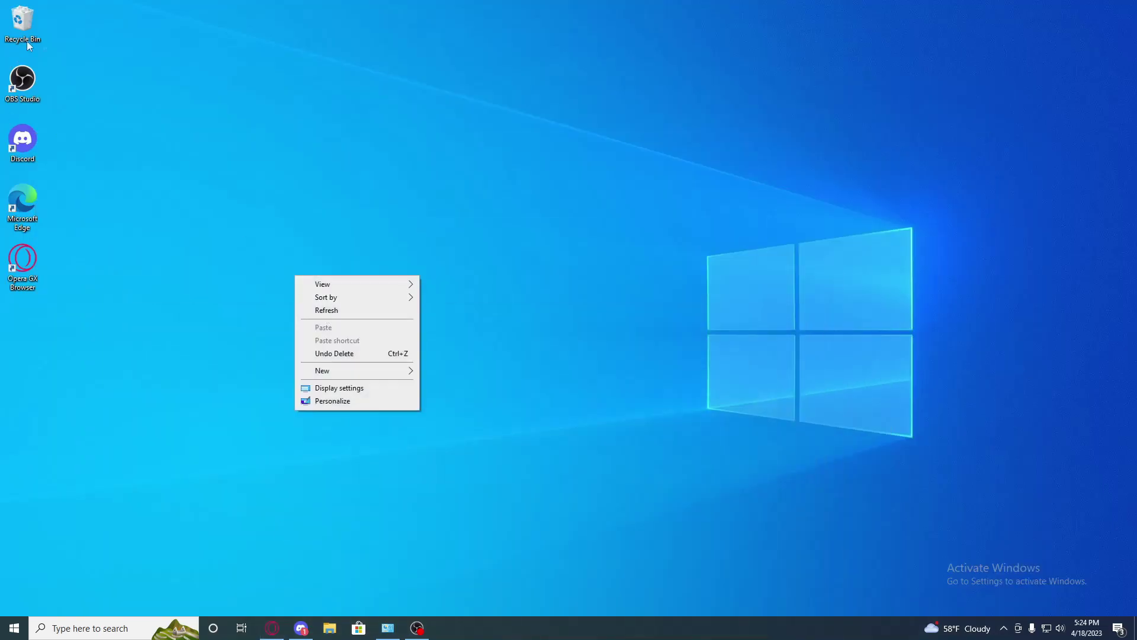
{"action": "left_click", "coordinate": [330, 628]}
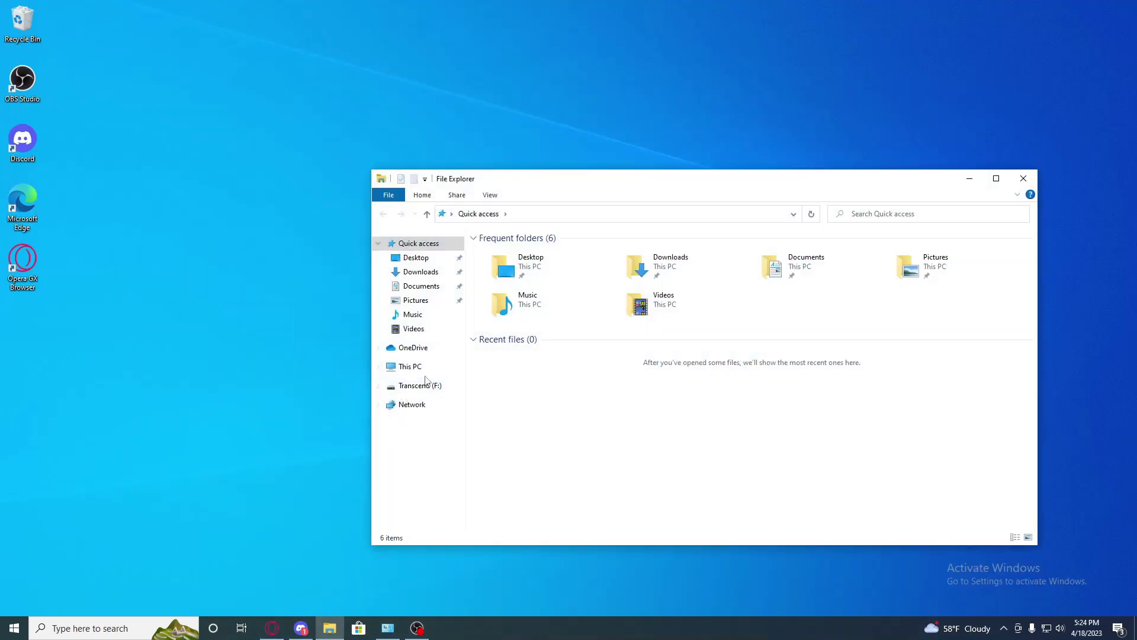
{"action": "right_click", "coordinate": [412, 367]}
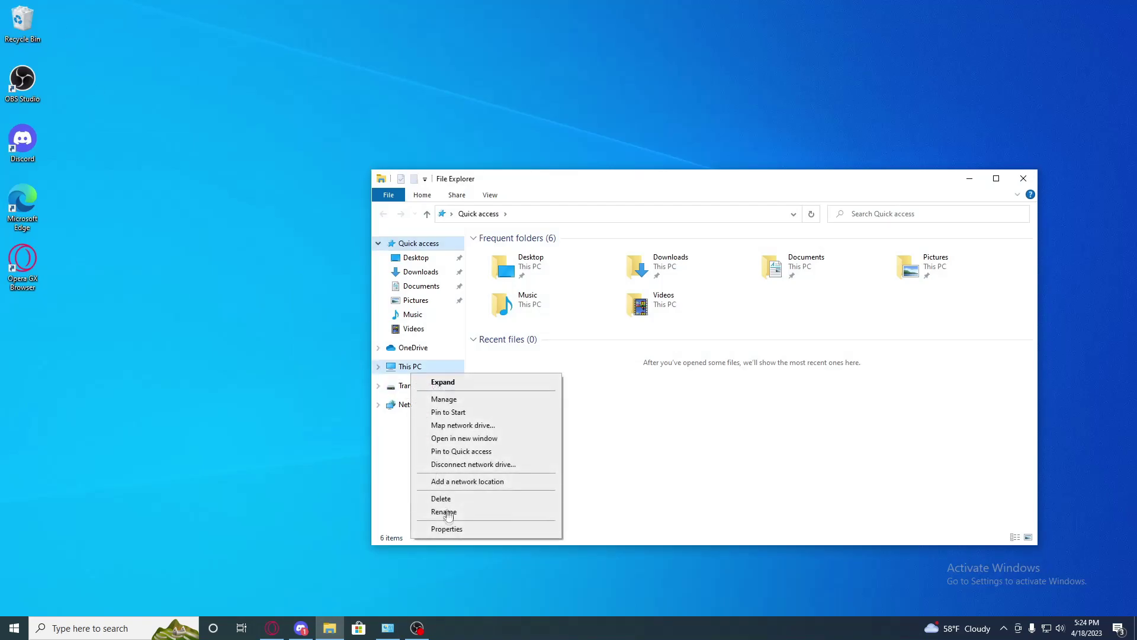
{"action": "left_click", "coordinate": [448, 529]}
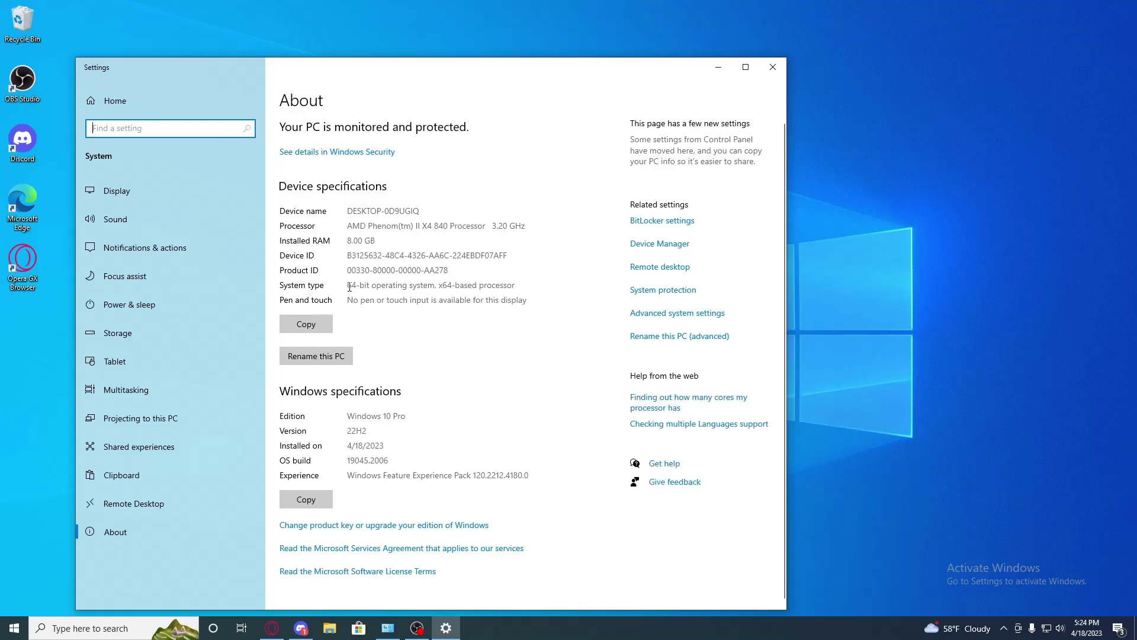
{"action": "left_click", "coordinate": [773, 67]}
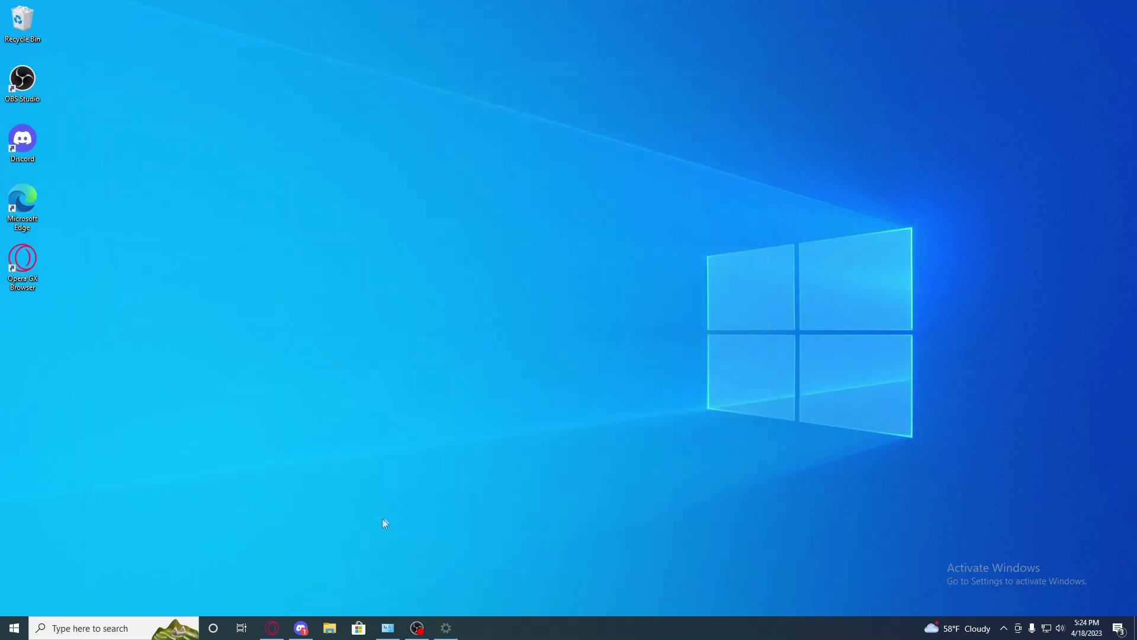
Step: Choose 64-bit Office LTSC Professional Plus 2021 with a Language pack, Latest version
{"action": "left_click", "coordinate": [272, 628]}
{"action": "left_click", "coordinate": [123, 304]}
{"action": "scroll", "coordinate": [136, 302], "scroll_direction": "down", "scroll_amount": 2}
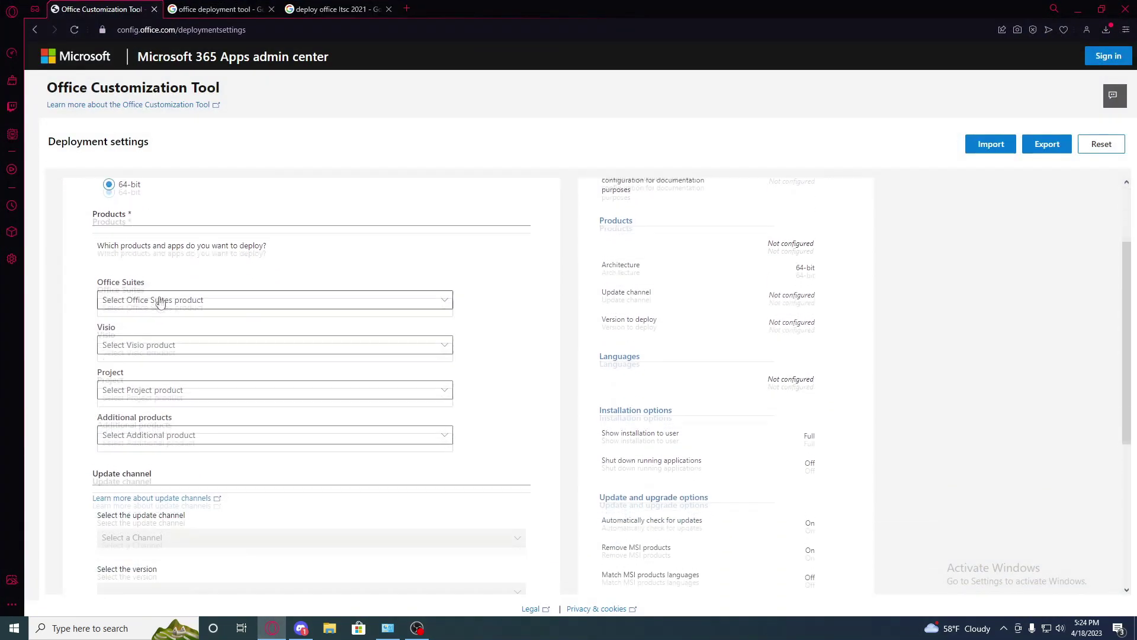
{"action": "left_click", "coordinate": [157, 296]}
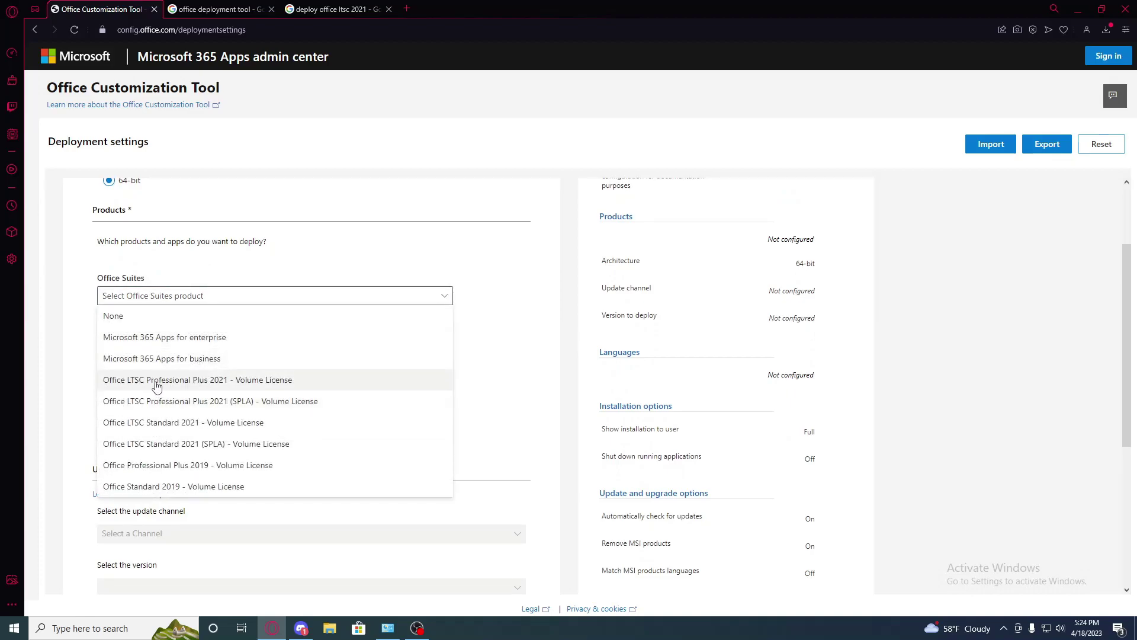
{"action": "left_click", "coordinate": [256, 385]}
{"action": "scroll", "coordinate": [296, 320], "scroll_direction": "down", "scroll_amount": 2}
{"action": "left_click", "coordinate": [118, 312]}
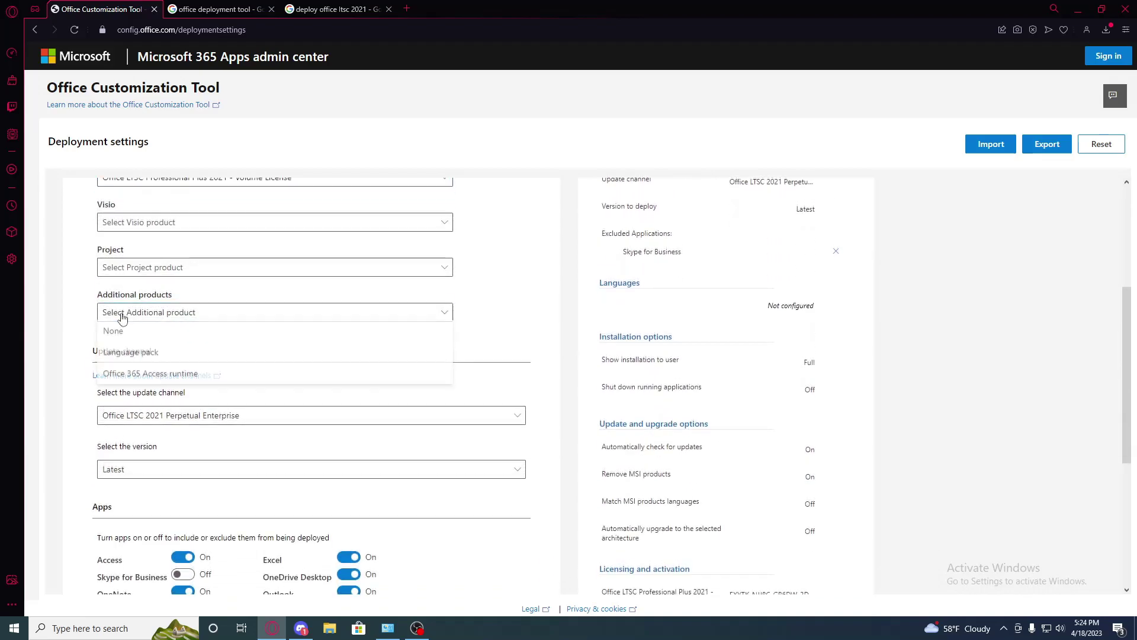
{"action": "left_click", "coordinate": [151, 353]}
{"action": "scroll", "coordinate": [349, 326], "scroll_direction": "down", "scroll_amount": 2}
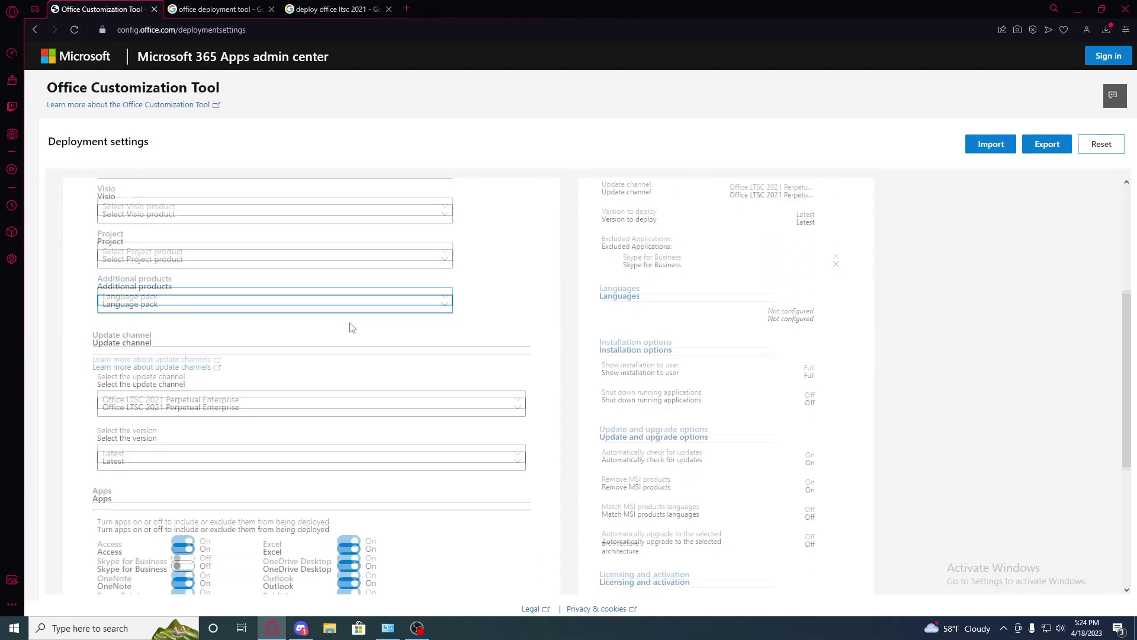
{"action": "left_click", "coordinate": [142, 354]}
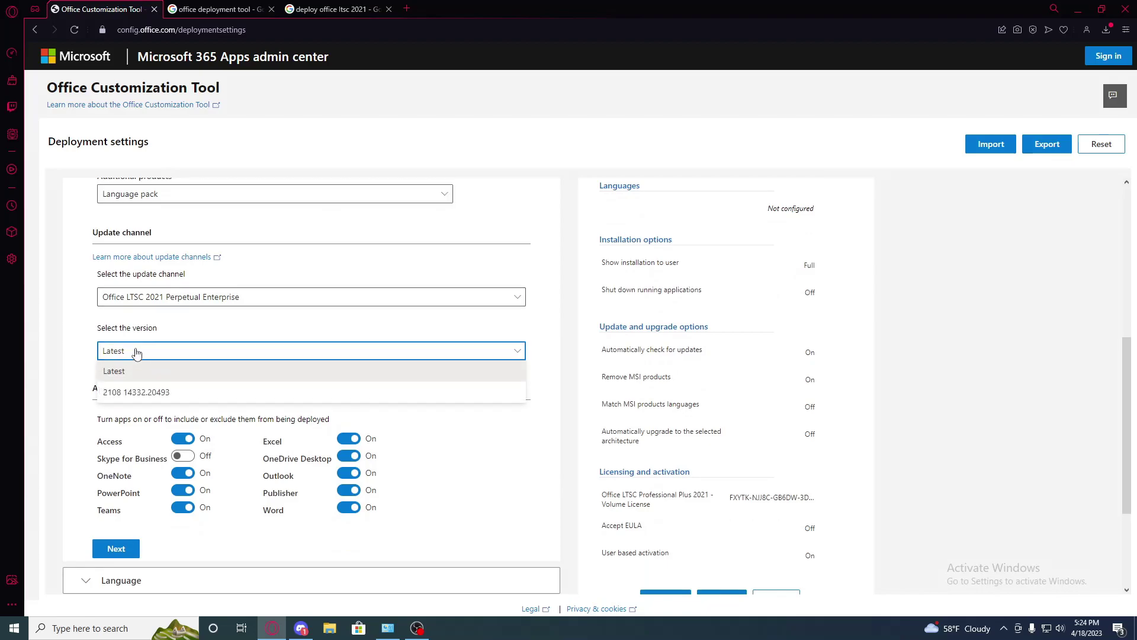
{"action": "left_click", "coordinate": [136, 366]}
{"action": "scroll", "coordinate": [119, 337], "scroll_direction": "down", "scroll_amount": 2}
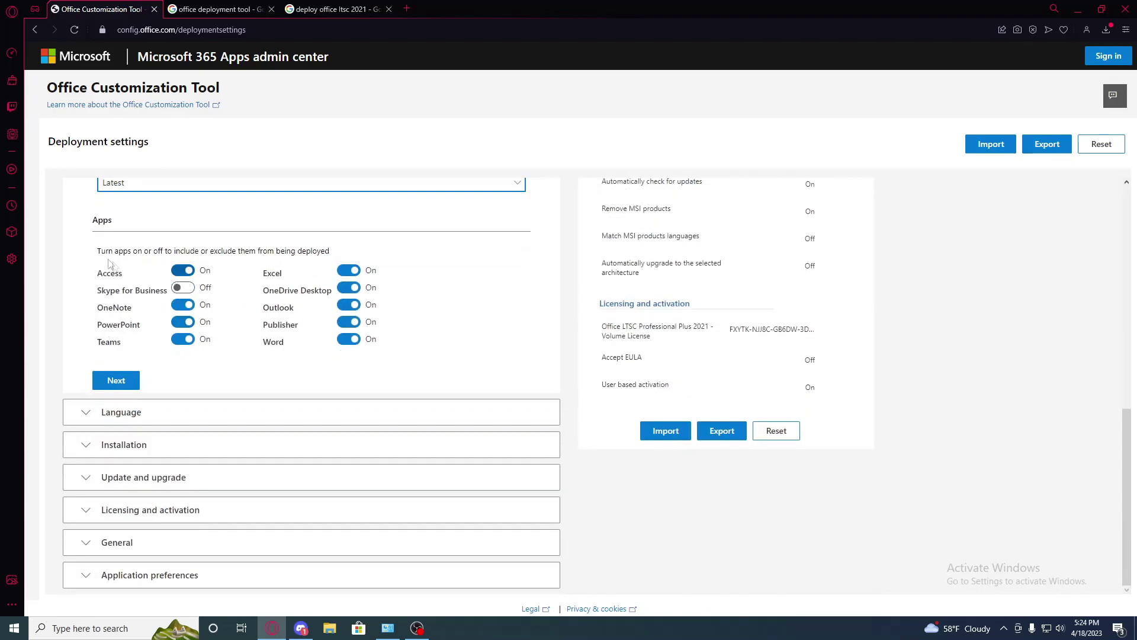
Step: Exclude Access, OneNote, Teams, OneDrive Desktop, Outlook and Publisher from the deployment
{"action": "left_click", "coordinate": [110, 267]}
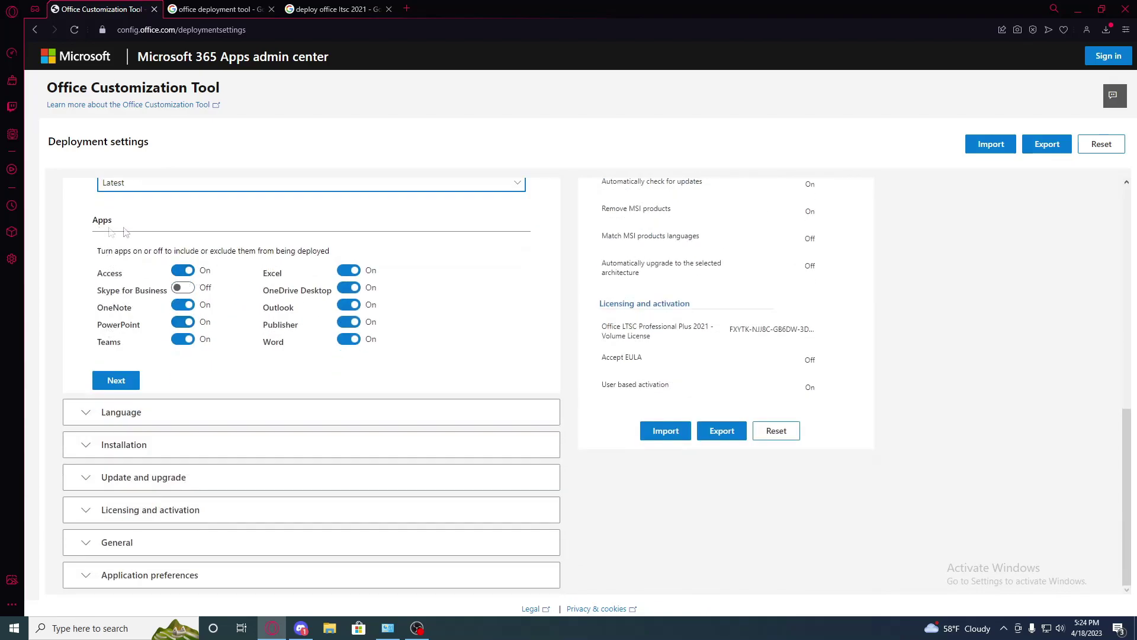
{"action": "left_click", "coordinate": [186, 308]}
{"action": "left_click", "coordinate": [182, 339]}
{"action": "left_click", "coordinate": [348, 289]}
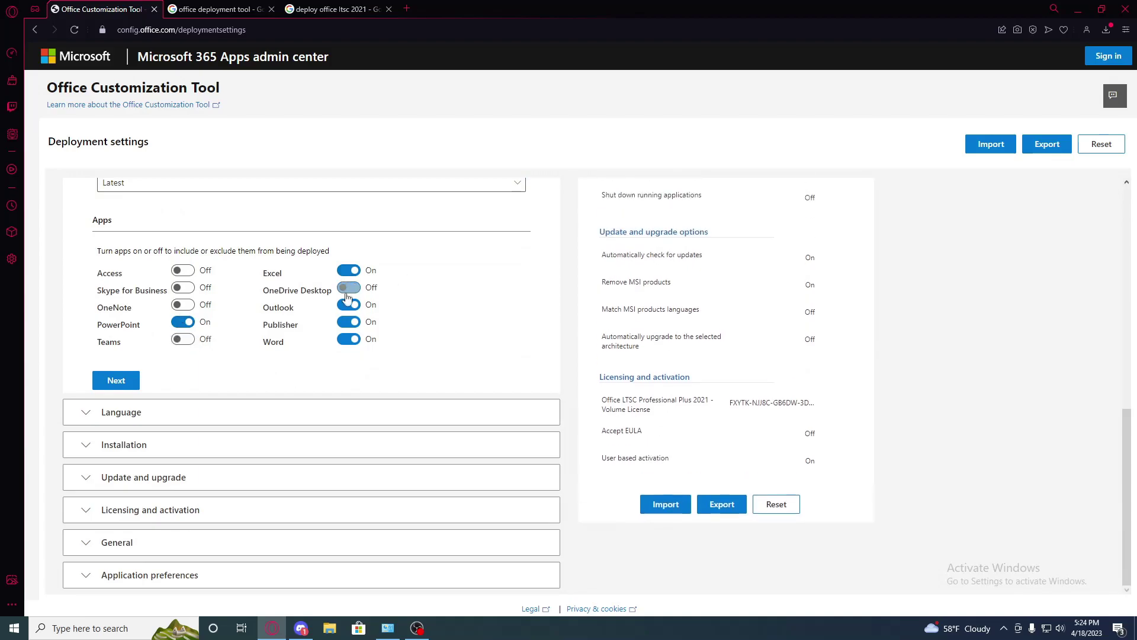
{"action": "left_click", "coordinate": [348, 322]}
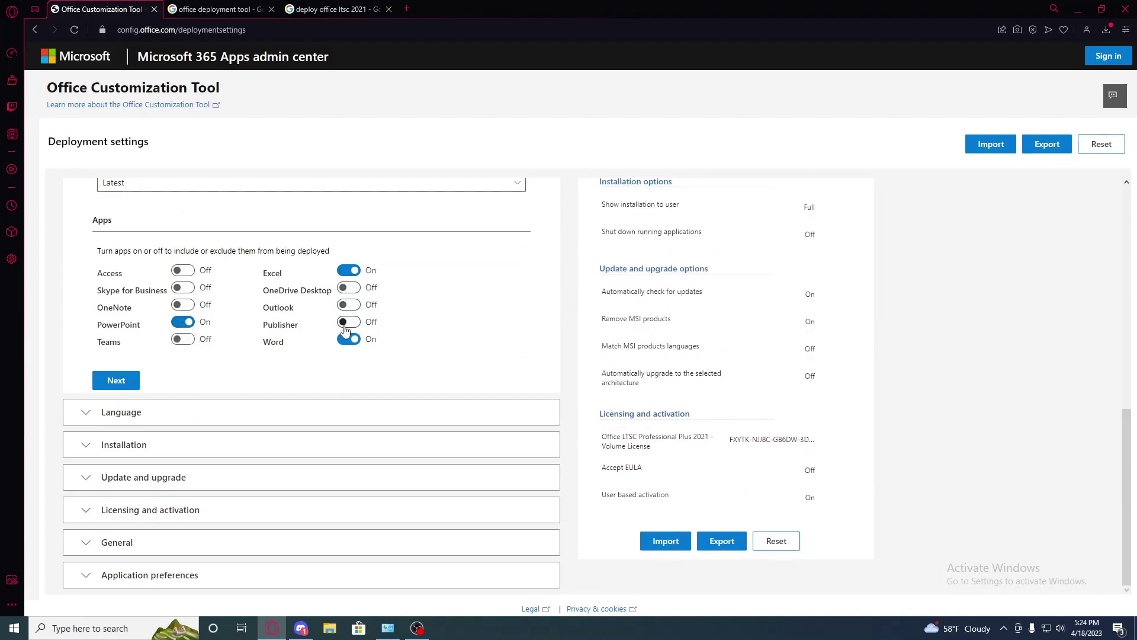
{"action": "left_click", "coordinate": [135, 379]}
Step: Set English (United States) as the primary language, leaving additional languages unchanged
{"action": "left_click", "coordinate": [143, 318]}
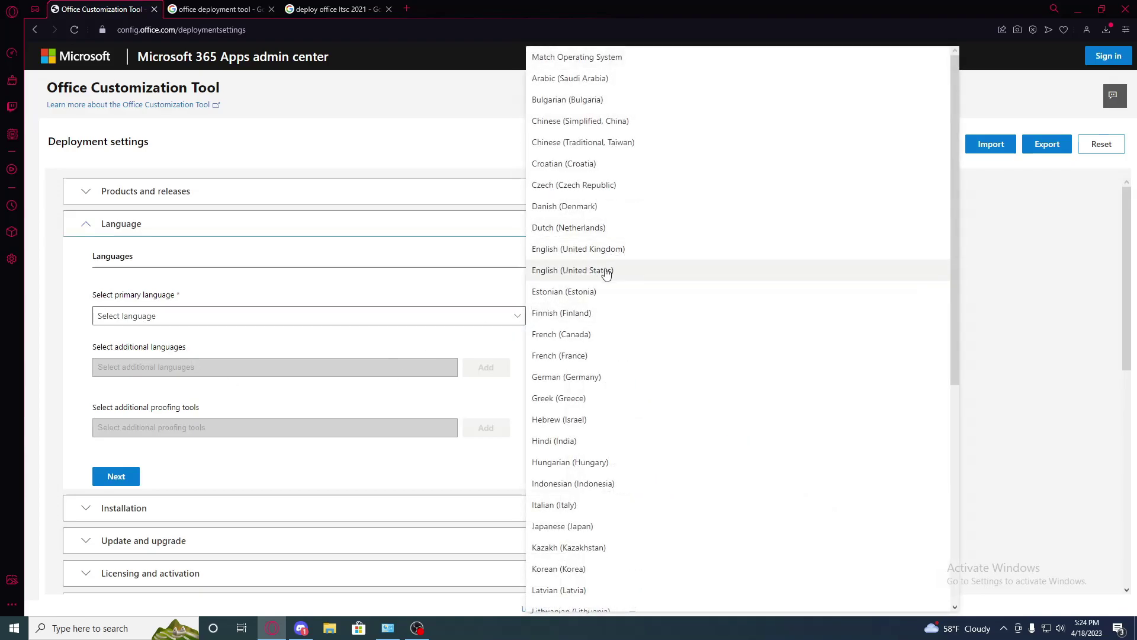
{"action": "left_click", "coordinate": [606, 272]}
{"action": "scroll", "coordinate": [190, 243], "scroll_direction": "down", "scroll_amount": 2}
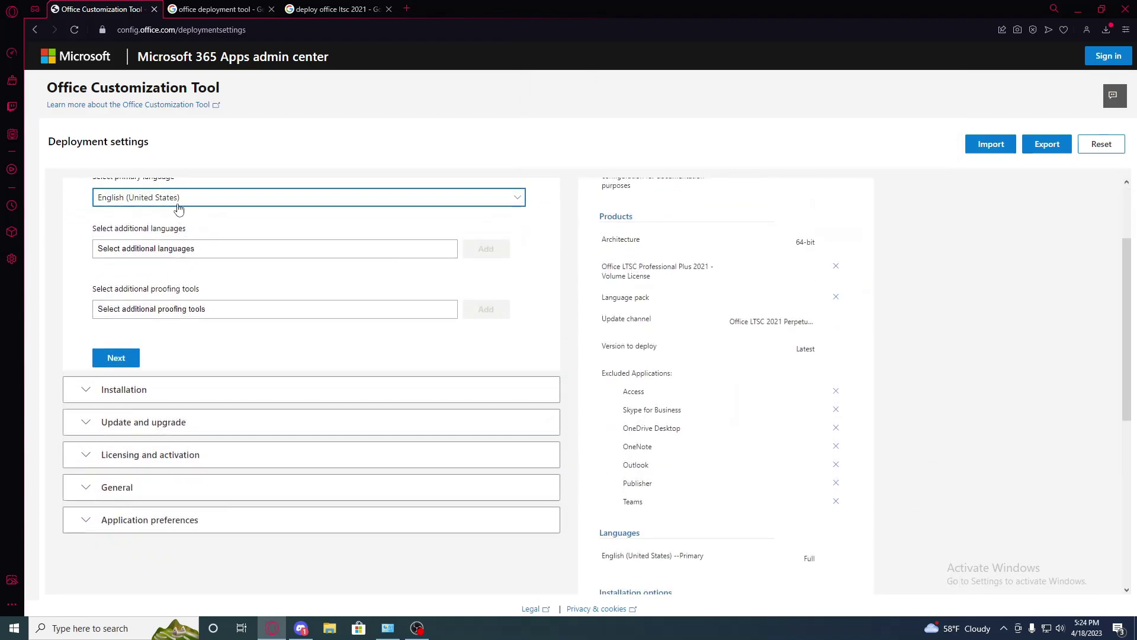
{"action": "left_click", "coordinate": [450, 252]}
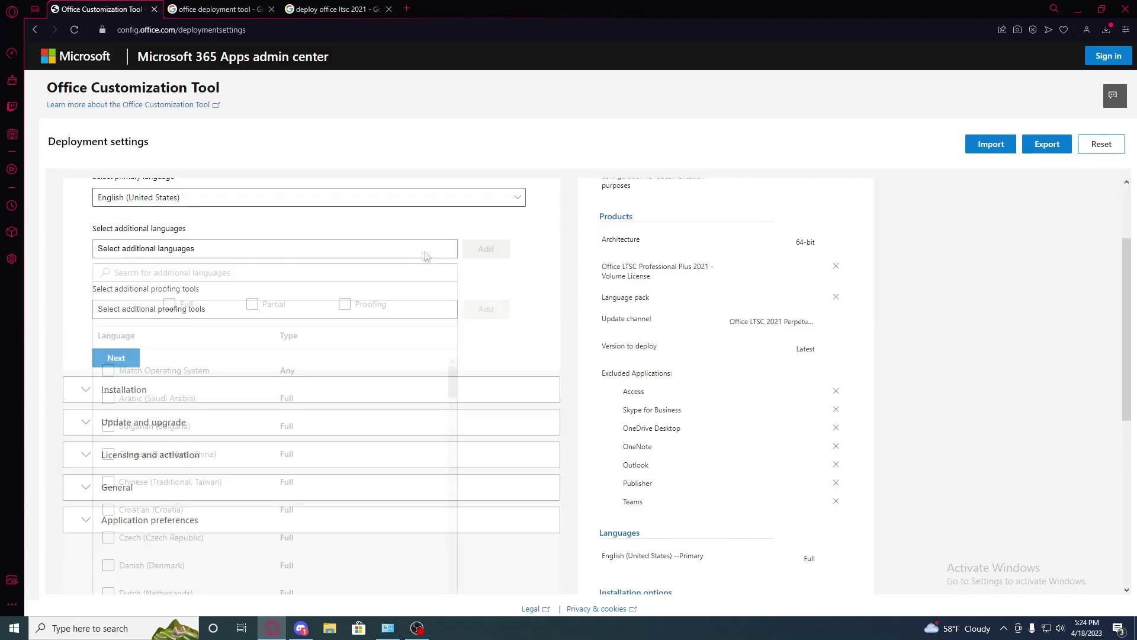
{"action": "left_click", "coordinate": [189, 244]}
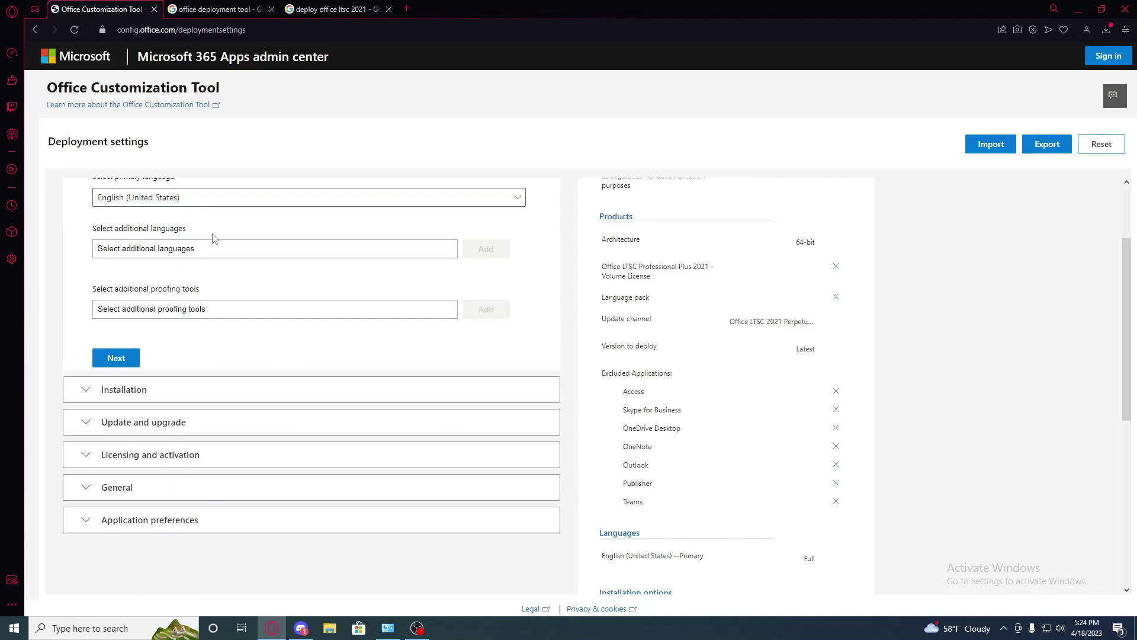
Step: Turn off uninstalling older MSI versions of Office in the upgrade options
{"action": "left_click", "coordinate": [116, 358]}
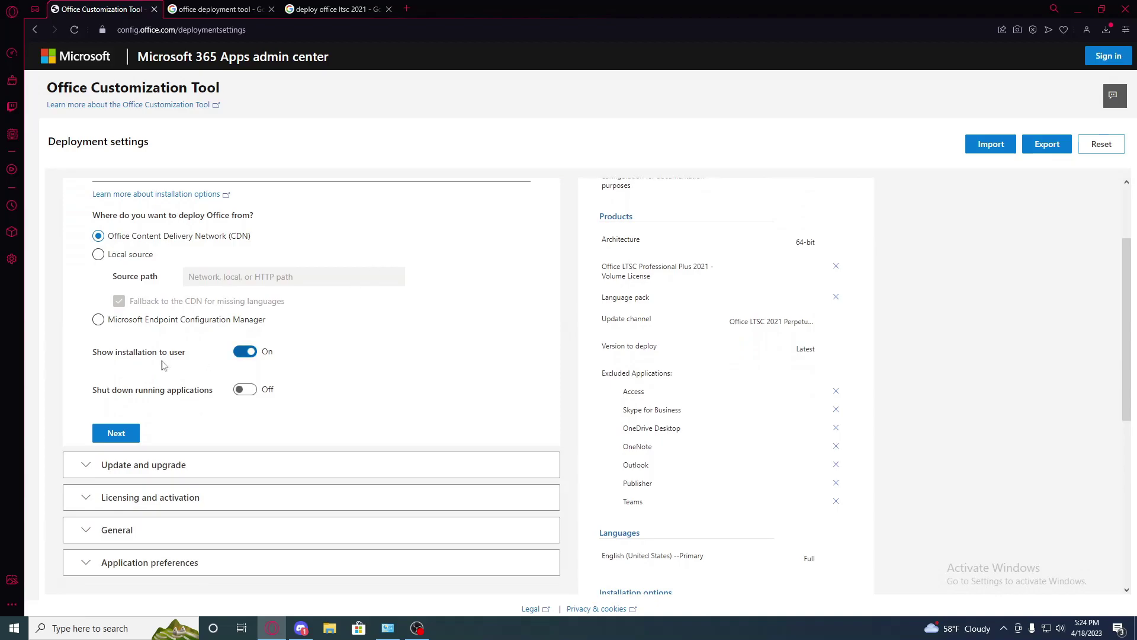
{"action": "scroll", "coordinate": [348, 364], "scroll_direction": "down", "scroll_amount": 2}
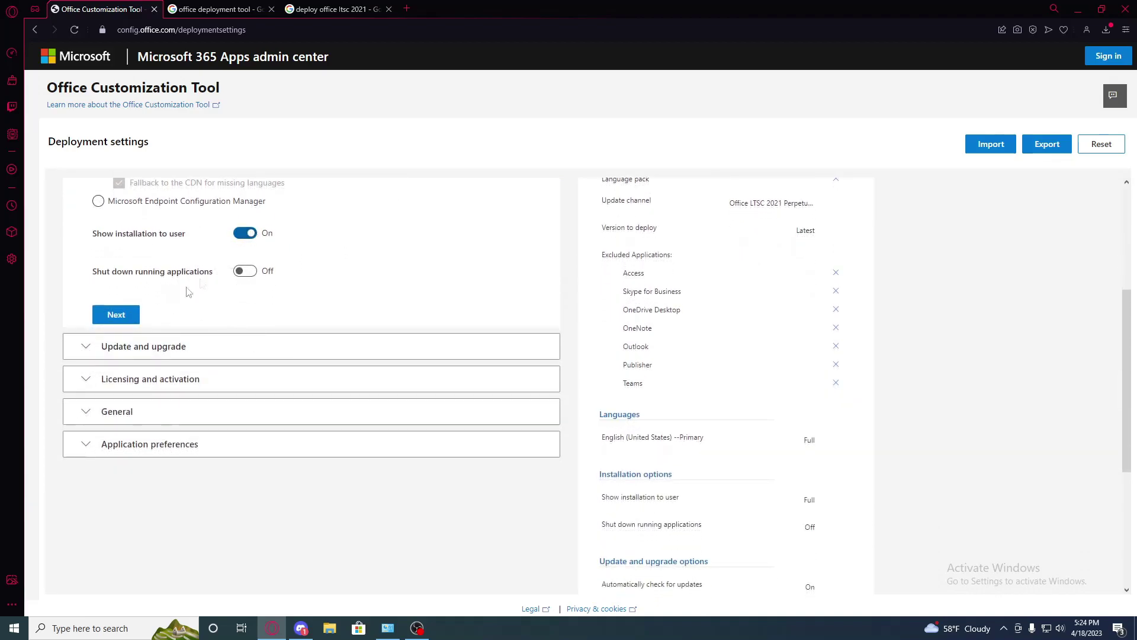
{"action": "left_click", "coordinate": [117, 314]}
{"action": "scroll", "coordinate": [326, 320], "scroll_direction": "down", "scroll_amount": 4}
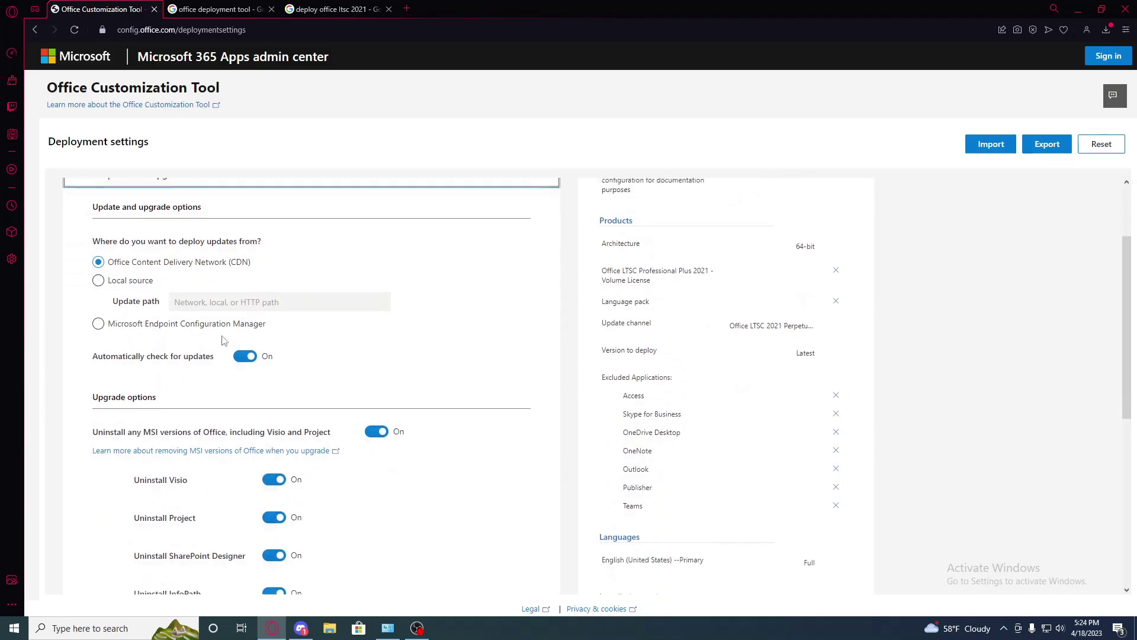
{"action": "left_click", "coordinate": [376, 308]}
{"action": "scroll", "coordinate": [367, 309], "scroll_direction": "down", "scroll_amount": 2}
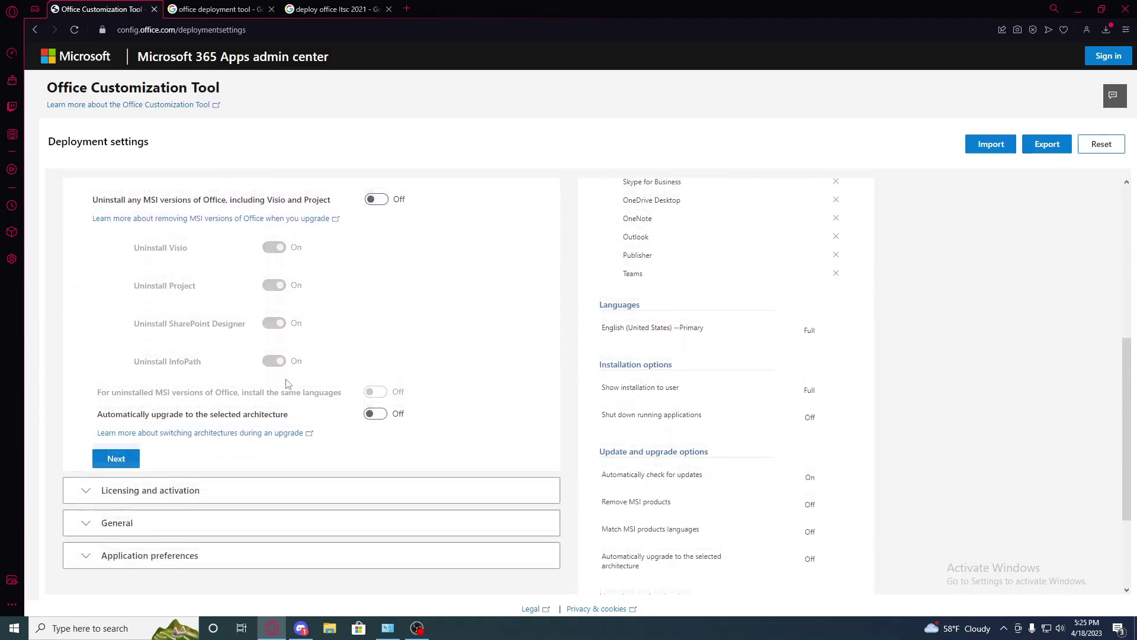
Step: Accept the licensing, general and application preference defaults and finish the configuration
{"action": "left_click", "coordinate": [116, 450]}
{"action": "scroll", "coordinate": [287, 350], "scroll_direction": "down", "scroll_amount": 3}
{"action": "scroll", "coordinate": [249, 308], "scroll_direction": "up", "scroll_amount": 1}
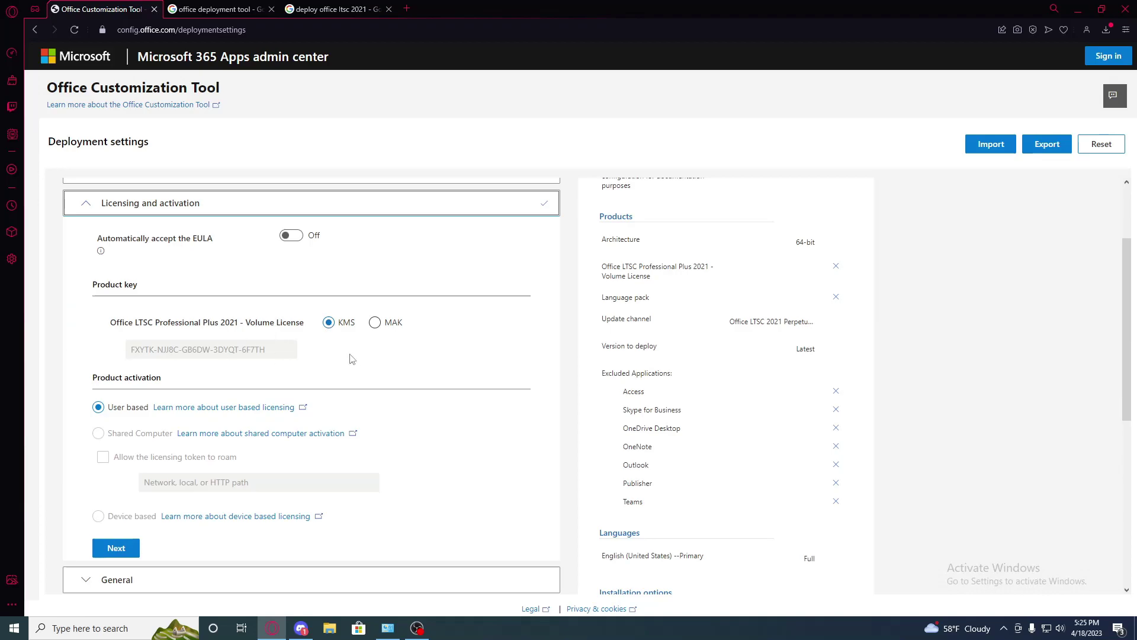
{"action": "scroll", "coordinate": [196, 335], "scroll_direction": "down", "scroll_amount": 2}
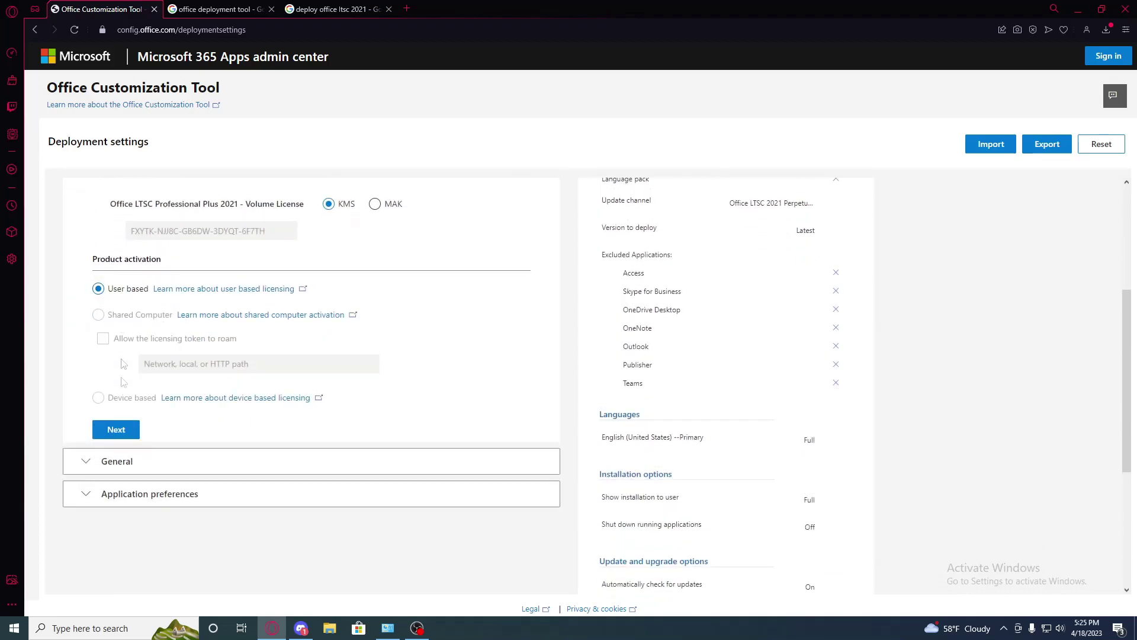
{"action": "left_click", "coordinate": [116, 429]}
{"action": "scroll", "coordinate": [101, 385], "scroll_direction": "down", "scroll_amount": 4}
{"action": "left_click", "coordinate": [116, 349]}
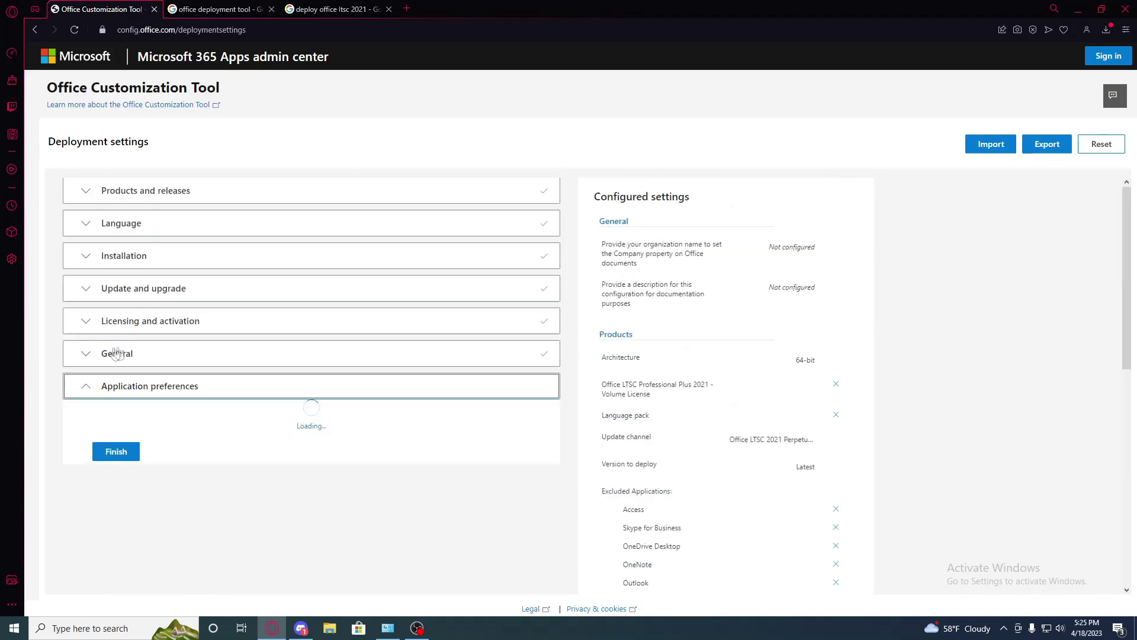
{"action": "scroll", "coordinate": [114, 408], "scroll_direction": "down", "scroll_amount": 10}
{"action": "left_click", "coordinate": [118, 473]}
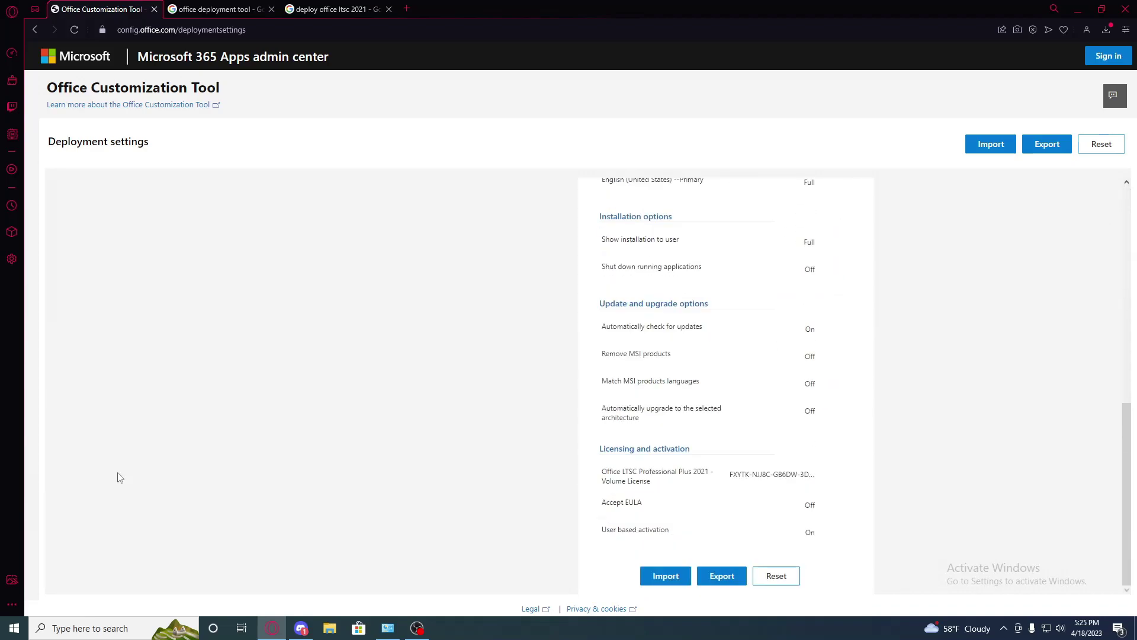
{"action": "scroll", "coordinate": [502, 311], "scroll_direction": "up", "scroll_amount": 4}
Step: Export Configuration.xml with Office Open XML default format and the license terms accepted
{"action": "left_click", "coordinate": [1063, 147]}
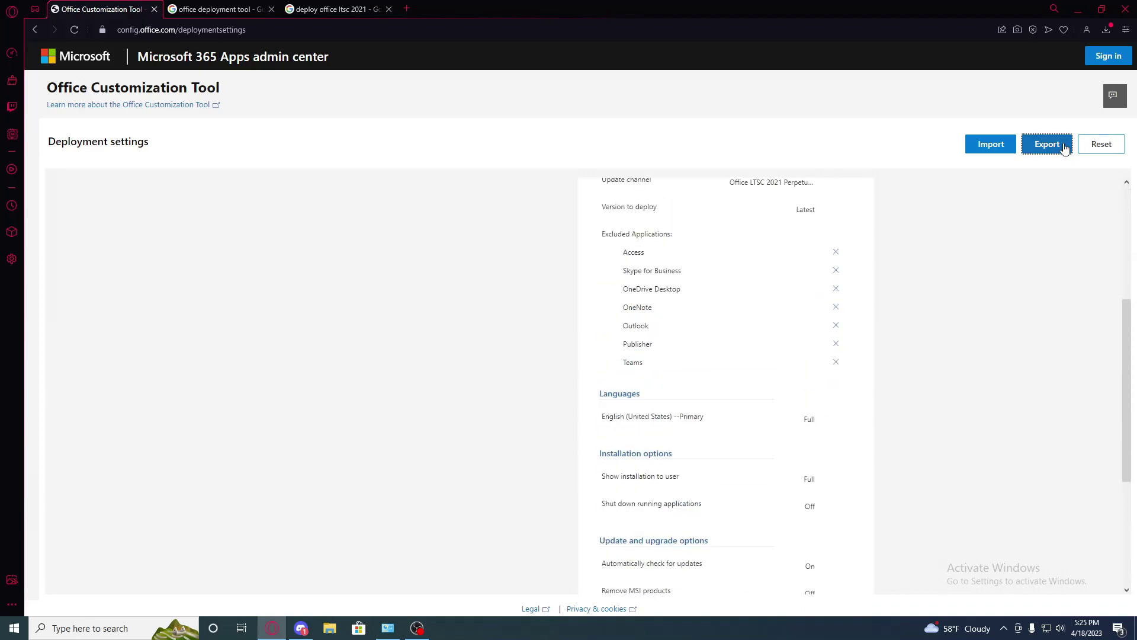
{"action": "left_click", "coordinate": [407, 335]}
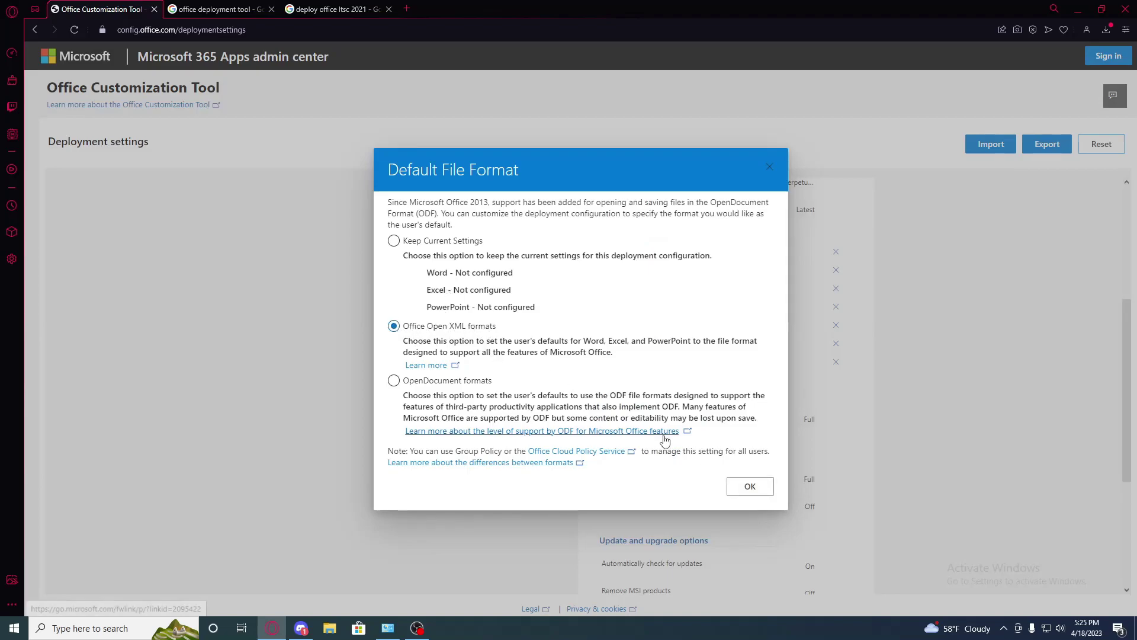
{"action": "left_click", "coordinate": [743, 486]}
{"action": "left_click", "coordinate": [605, 376]}
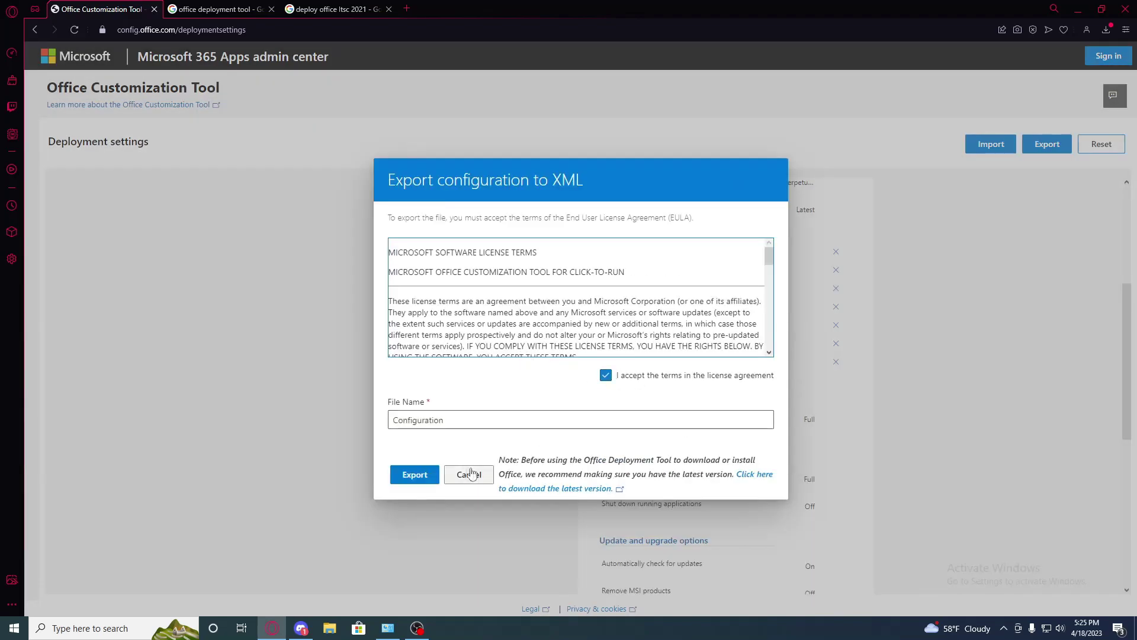
{"action": "left_click", "coordinate": [411, 472]}
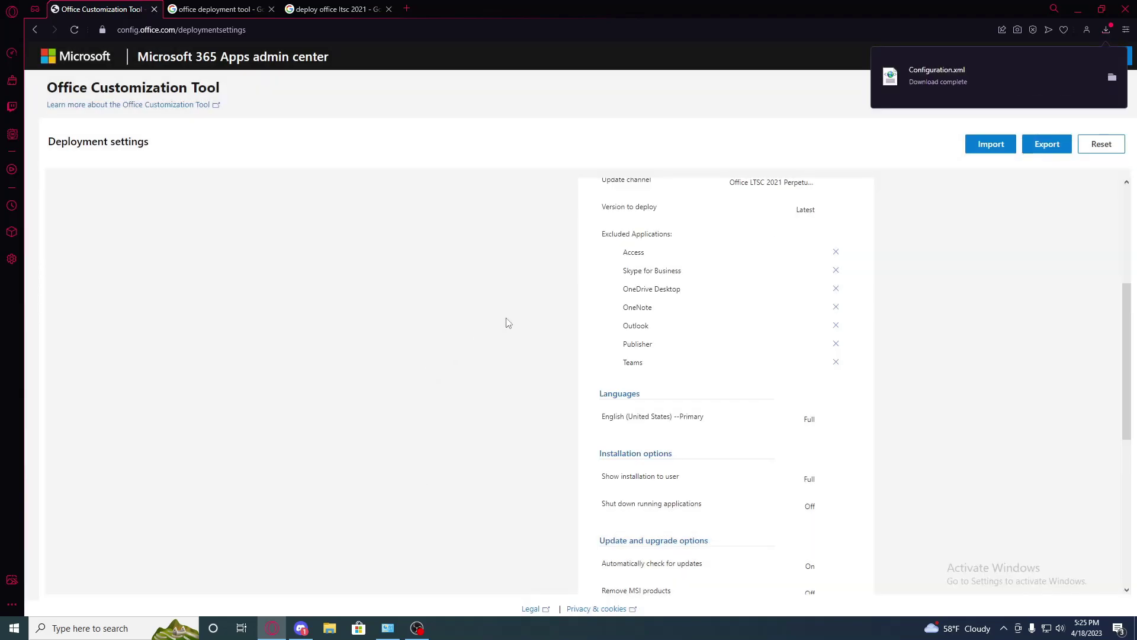
{"action": "left_click", "coordinate": [1078, 9]}
Step: Create a new desktop folder named 'Office 2021'
{"action": "right_click", "coordinate": [64, 20]}
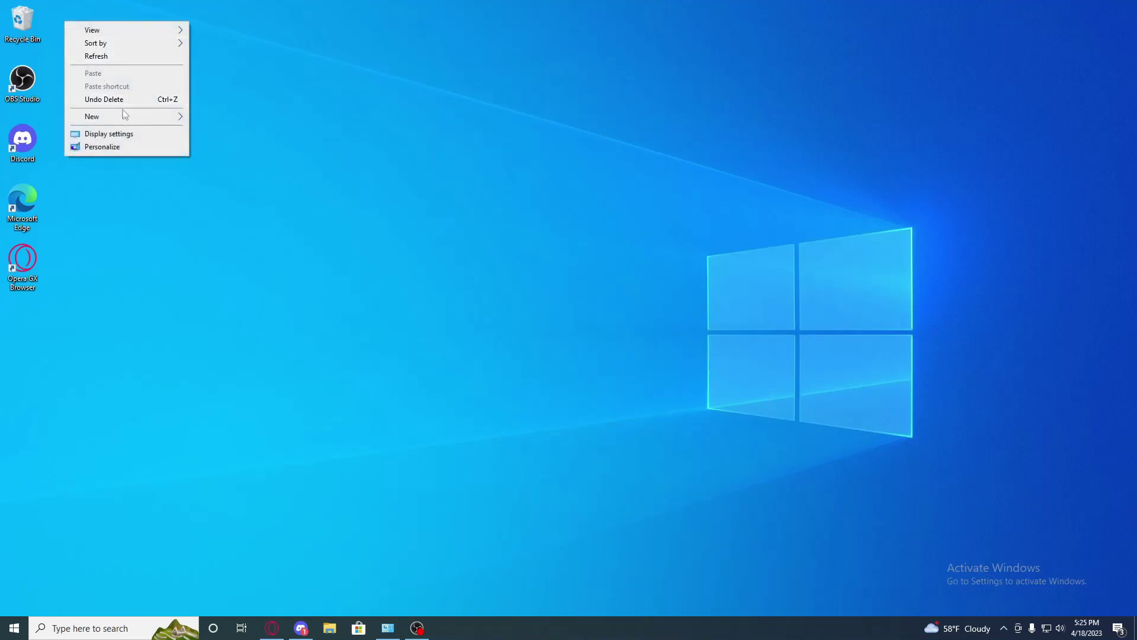
{"action": "left_click", "coordinate": [192, 119]}
{"action": "type", "text": "Office 2021"}
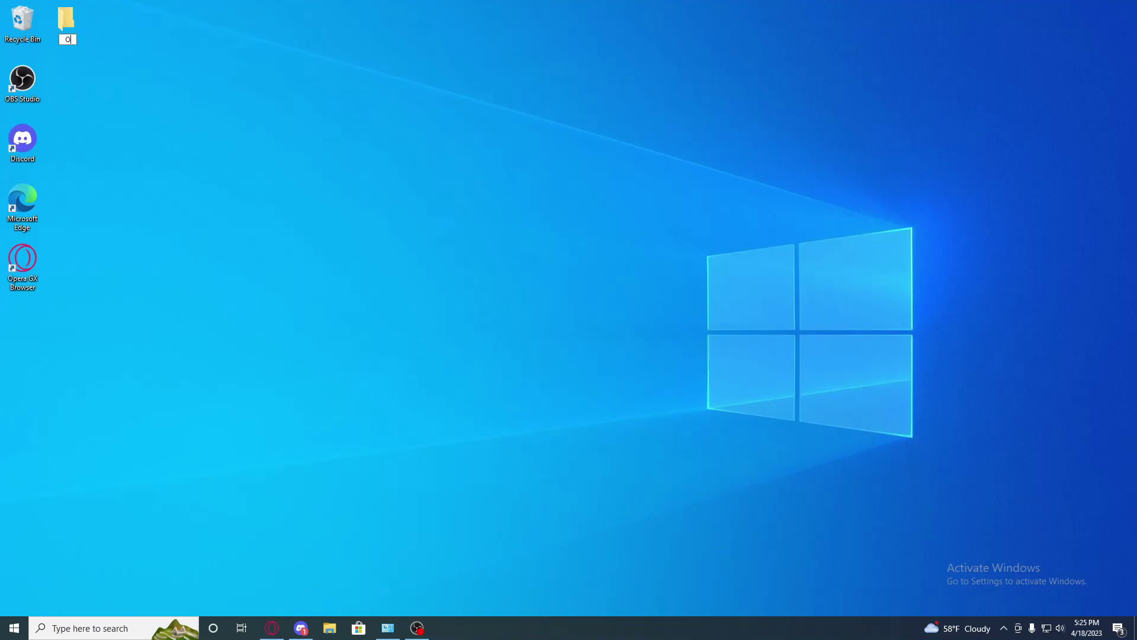
{"action": "key", "text": "Return"}
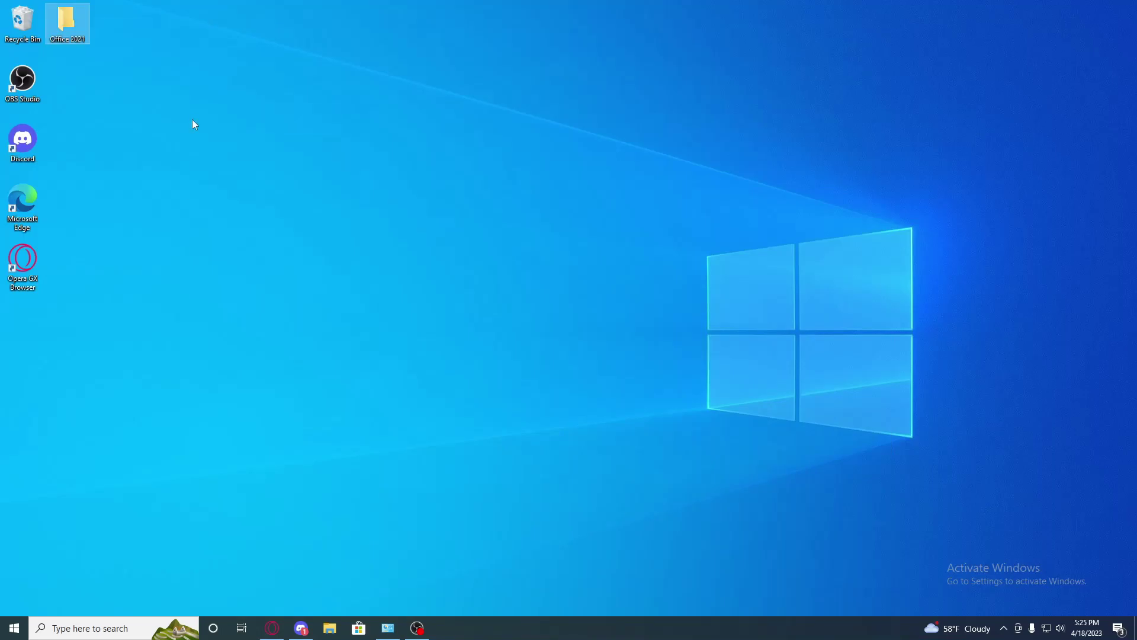
Step: Move the downloaded Configuration.xml into the Office 2021 folder
{"action": "left_click", "coordinate": [271, 628]}
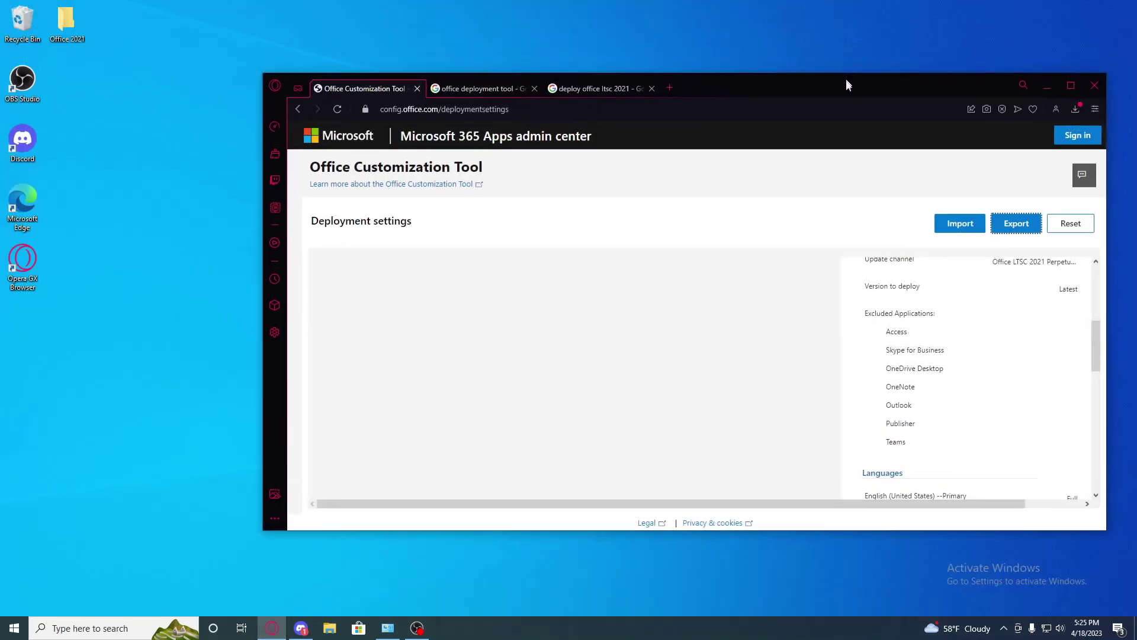
{"action": "left_click", "coordinate": [1075, 110]}
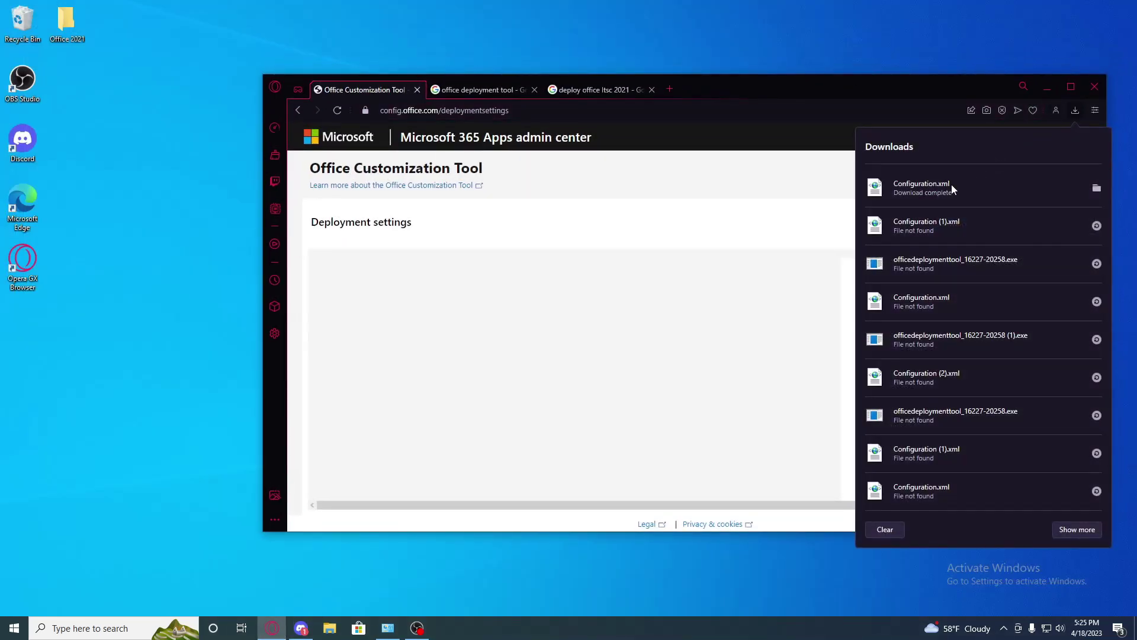
{"action": "left_click_drag", "start_coordinate": [952, 185], "coordinate": [66, 22]}
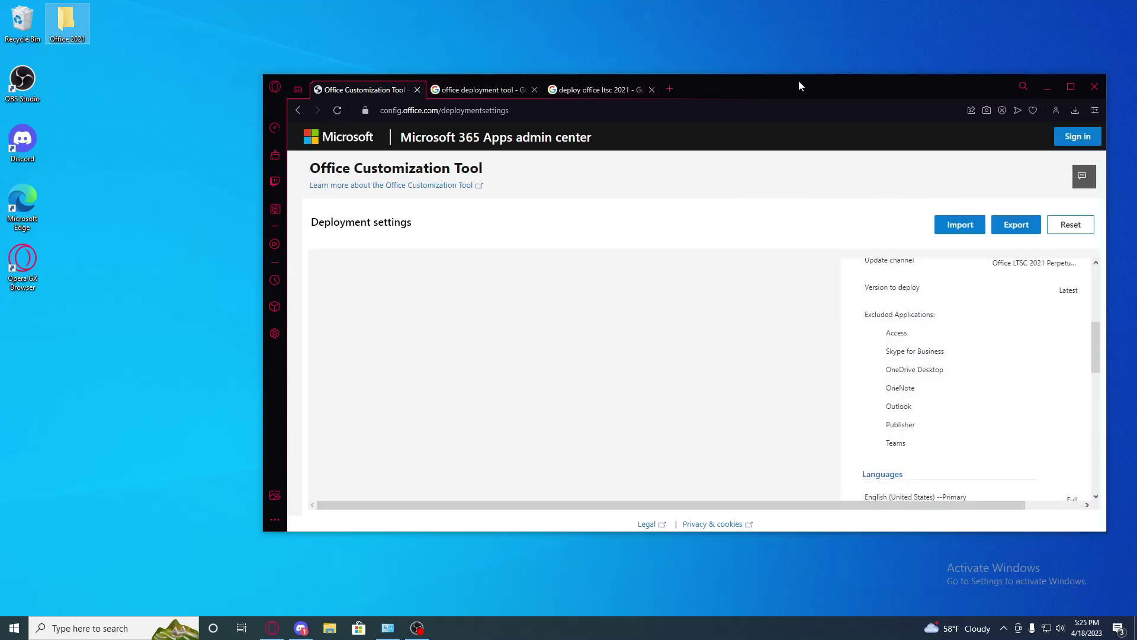
{"action": "double_click", "coordinate": [799, 81]}
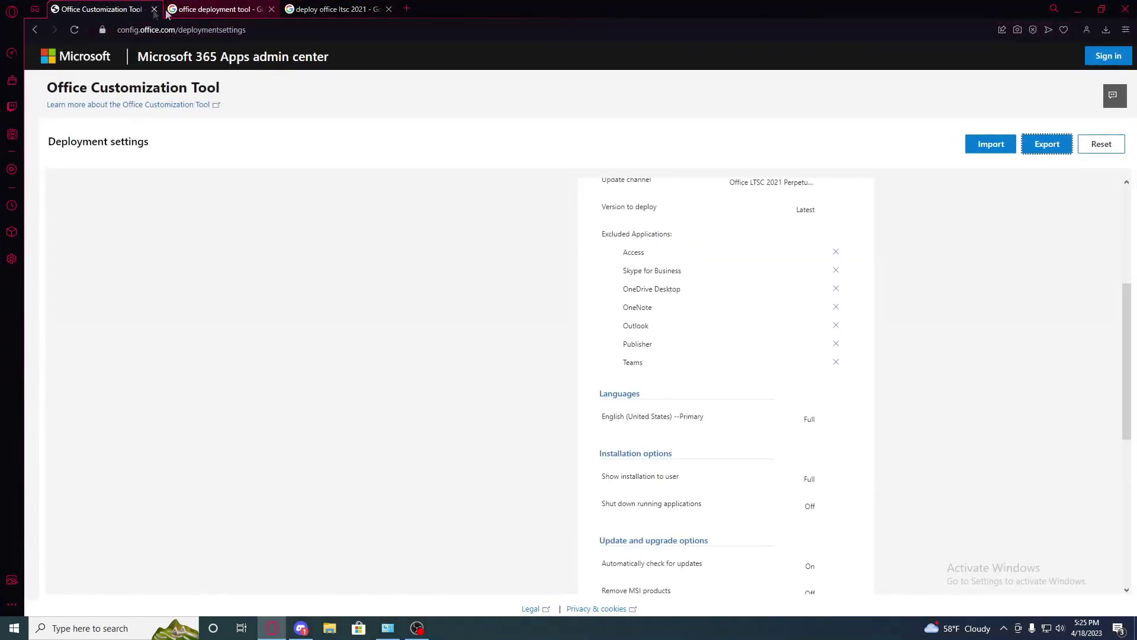
Step: Download the Office Deployment Tool to Downloads and extract its files into Office 2021
{"action": "left_click", "coordinate": [154, 10]}
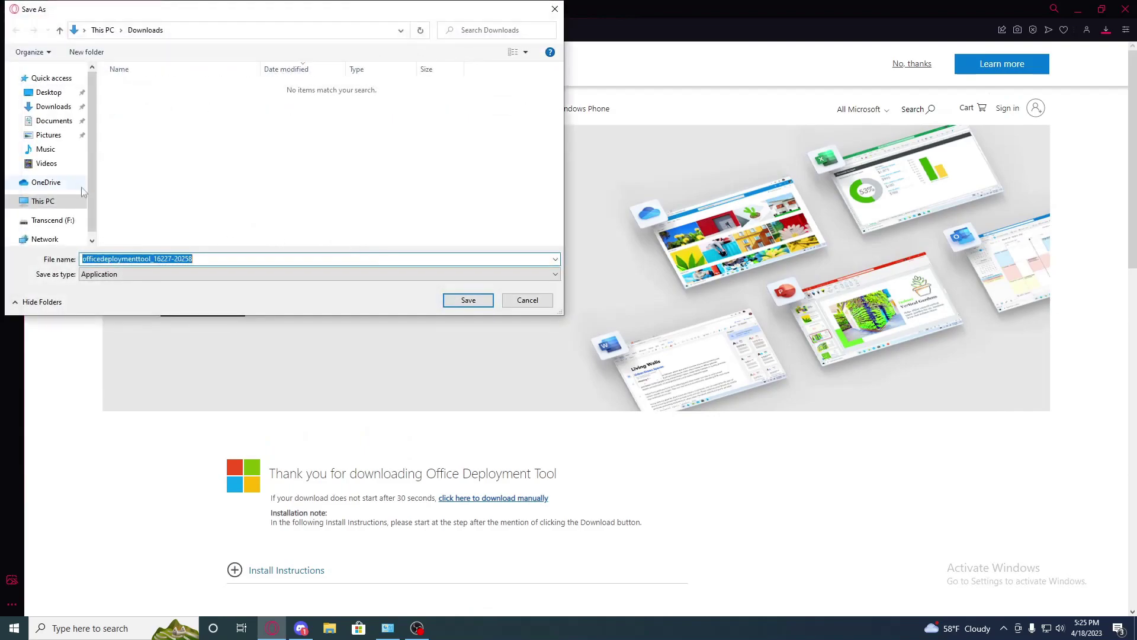
{"action": "left_click", "coordinate": [53, 107]}
{"action": "left_click", "coordinate": [468, 299]}
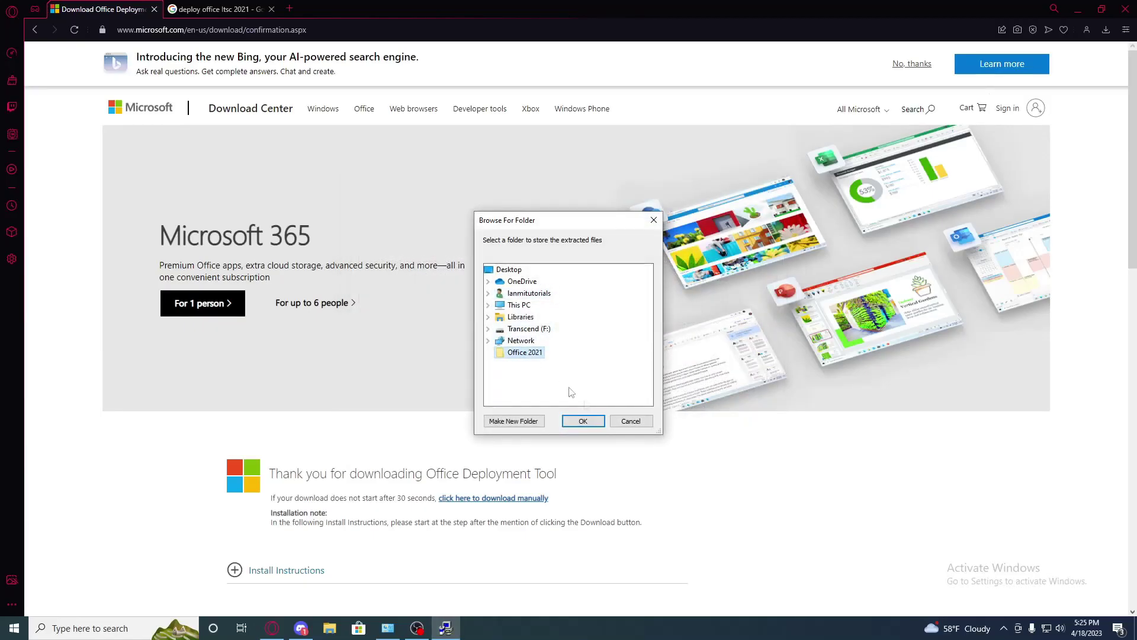
{"action": "left_click", "coordinate": [587, 423]}
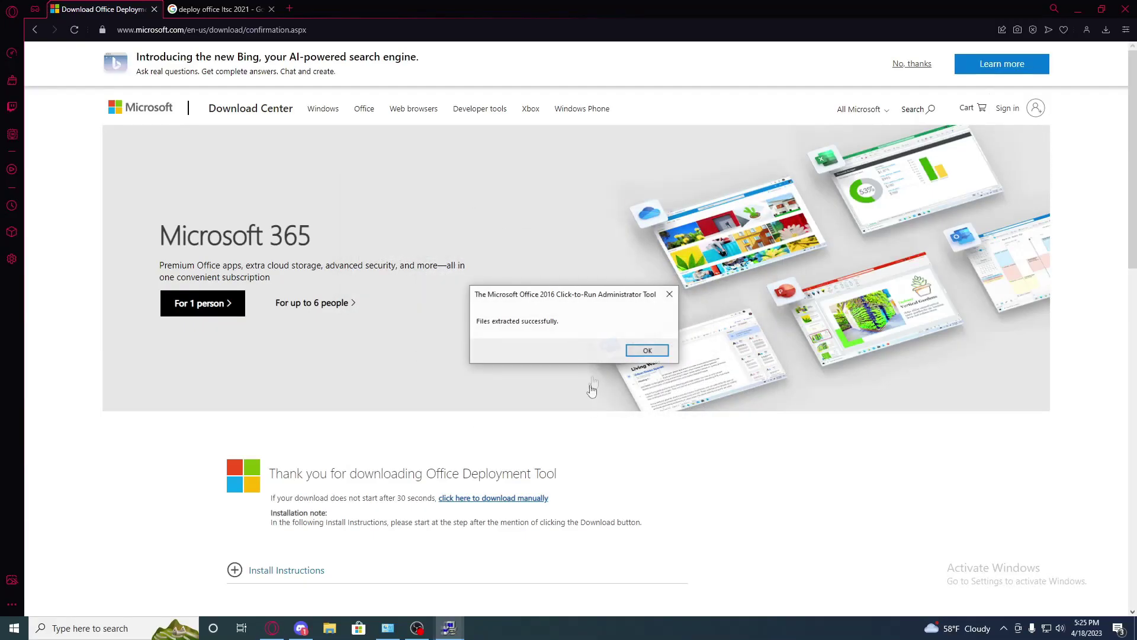
{"action": "left_click", "coordinate": [647, 351]}
{"action": "left_click", "coordinate": [216, 8]}
{"action": "left_click", "coordinate": [154, 9]}
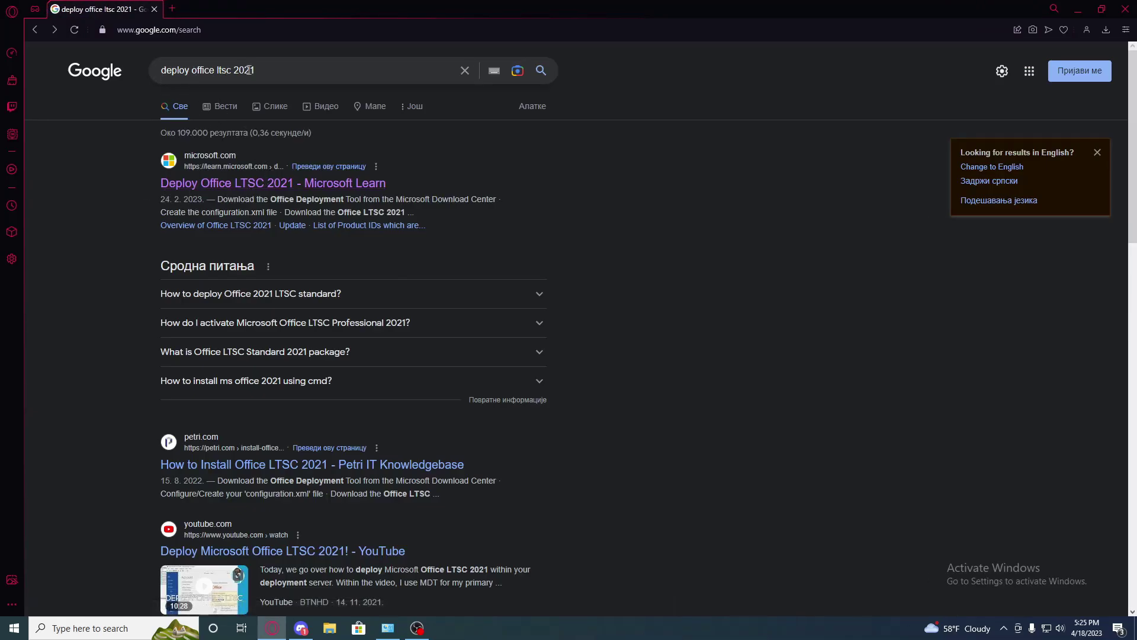
Step: Open the Deploy Office LTSC 2021 Microsoft Learn article at its ODT install section
{"action": "left_click", "coordinate": [257, 183]}
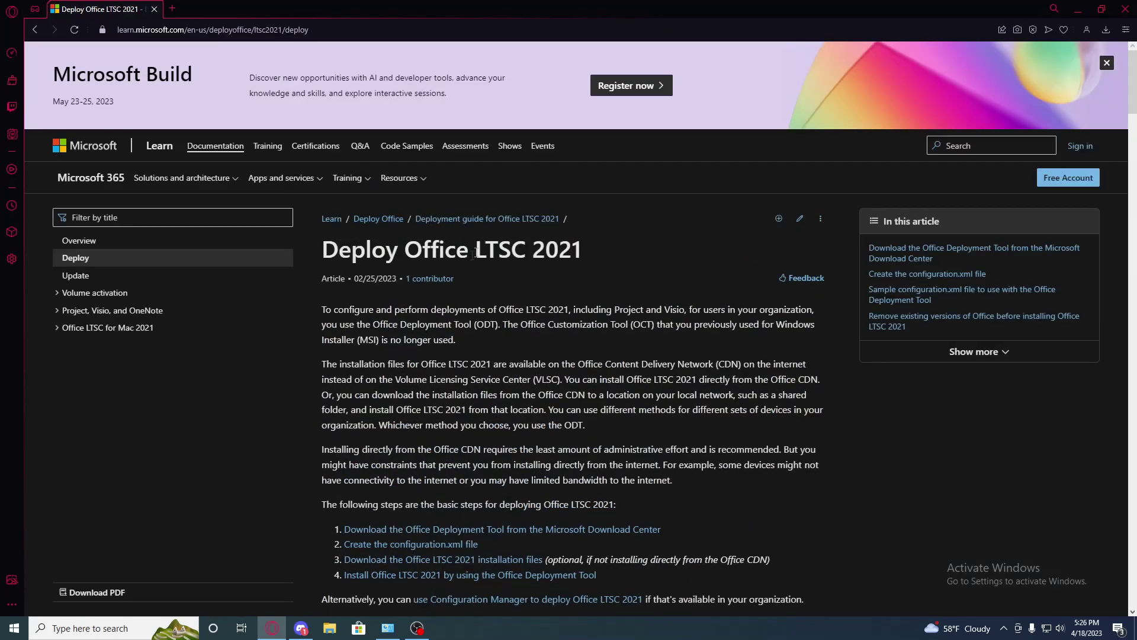
{"action": "scroll", "coordinate": [474, 253], "scroll_direction": "down", "scroll_amount": 3}
{"action": "scroll", "coordinate": [504, 270], "scroll_direction": "down", "scroll_amount": 7}
{"action": "scroll", "coordinate": [537, 289], "scroll_direction": "down", "scroll_amount": 5}
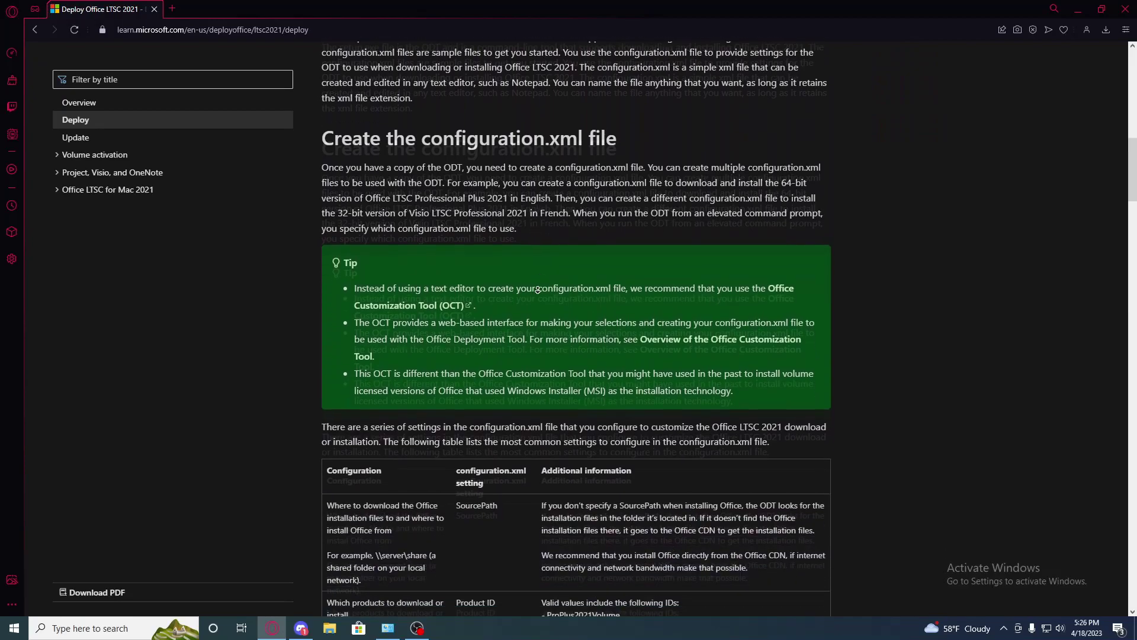
{"action": "scroll", "coordinate": [537, 289], "scroll_direction": "down", "scroll_amount": 5}
{"action": "scroll", "coordinate": [538, 289], "scroll_direction": "down", "scroll_amount": 5}
{"action": "scroll", "coordinate": [537, 289], "scroll_direction": "down", "scroll_amount": 5}
{"action": "scroll", "coordinate": [538, 289], "scroll_direction": "down", "scroll_amount": 5}
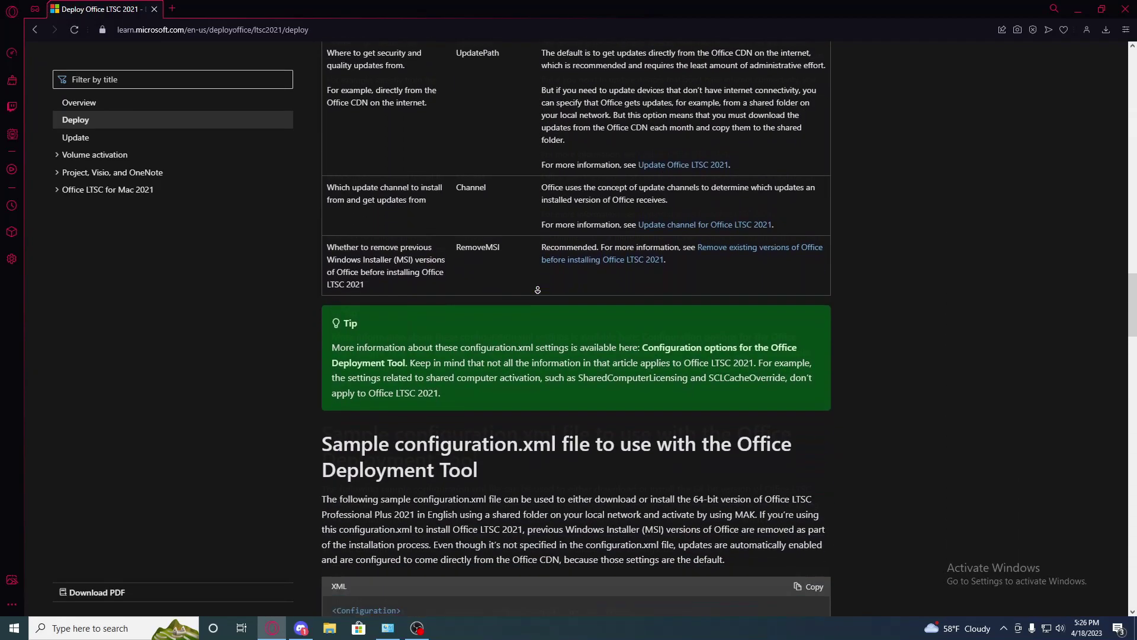
{"action": "scroll", "coordinate": [538, 290], "scroll_direction": "down", "scroll_amount": 5}
{"action": "scroll", "coordinate": [537, 290], "scroll_direction": "down", "scroll_amount": 5}
{"action": "scroll", "coordinate": [538, 288], "scroll_direction": "down", "scroll_amount": 5}
{"action": "scroll", "coordinate": [538, 286], "scroll_direction": "down", "scroll_amount": 4}
{"action": "scroll", "coordinate": [538, 286], "scroll_direction": "up", "scroll_amount": 1}
{"action": "scroll", "coordinate": [538, 287], "scroll_direction": "down", "scroll_amount": 4}
{"action": "scroll", "coordinate": [293, 179], "scroll_direction": "up", "scroll_amount": 3}
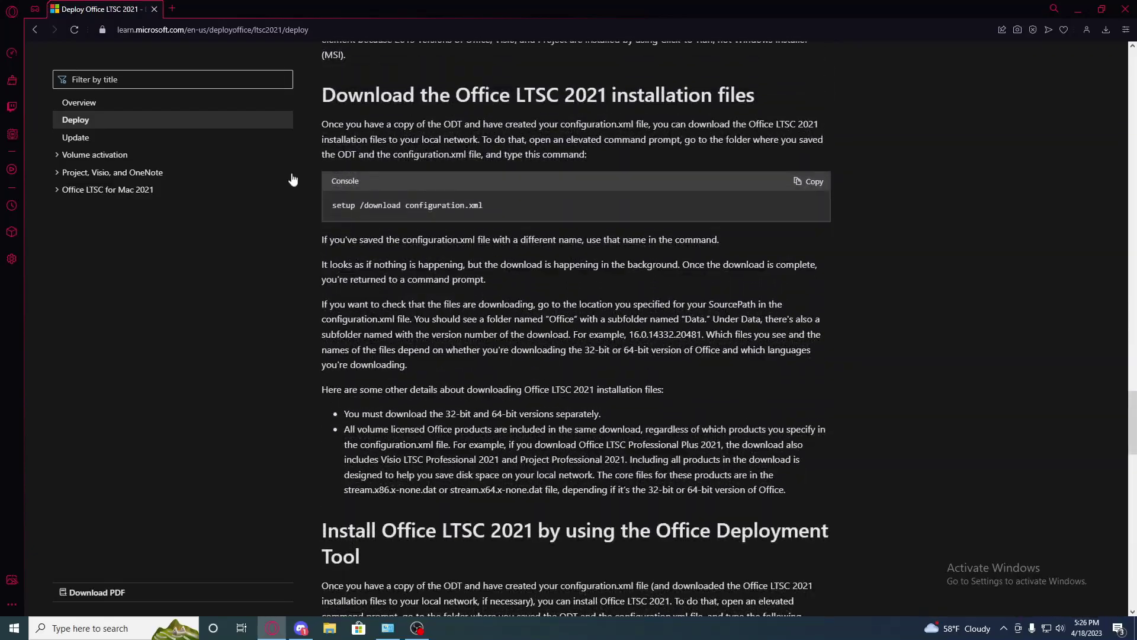
{"action": "scroll", "coordinate": [292, 179], "scroll_direction": "down", "scroll_amount": 5}
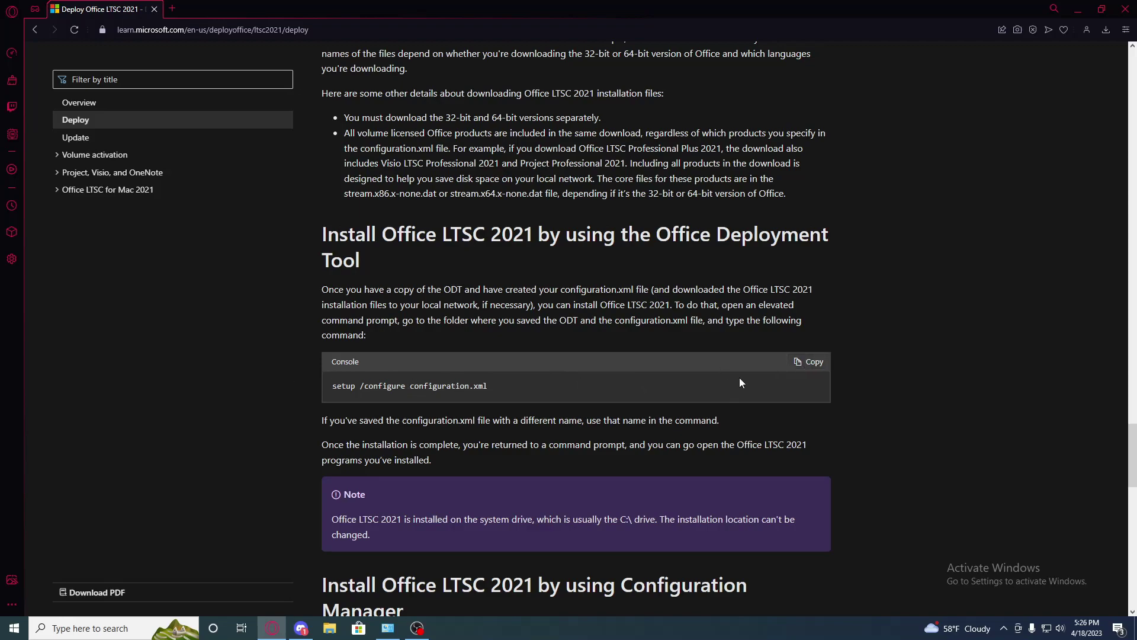
{"action": "left_click", "coordinate": [284, 629]}
Step: Open an administrator Command Prompt and cd into the Office 2021 folder path
{"action": "key", "text": "super"}
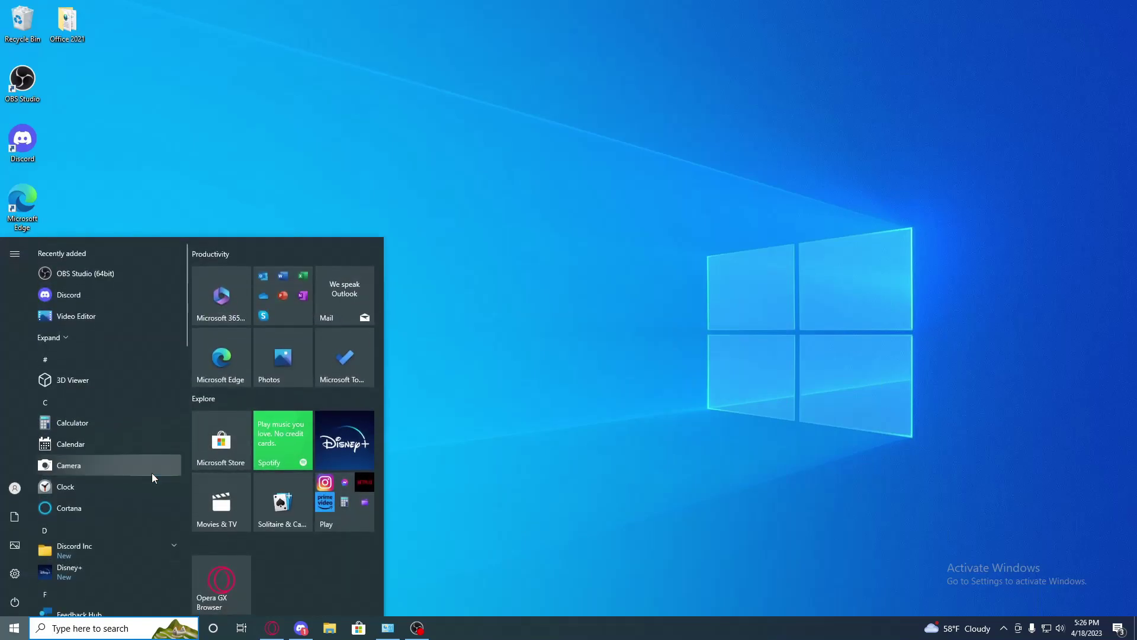
{"action": "type", "text": "cmd"}
{"action": "right_click", "coordinate": [94, 299]}
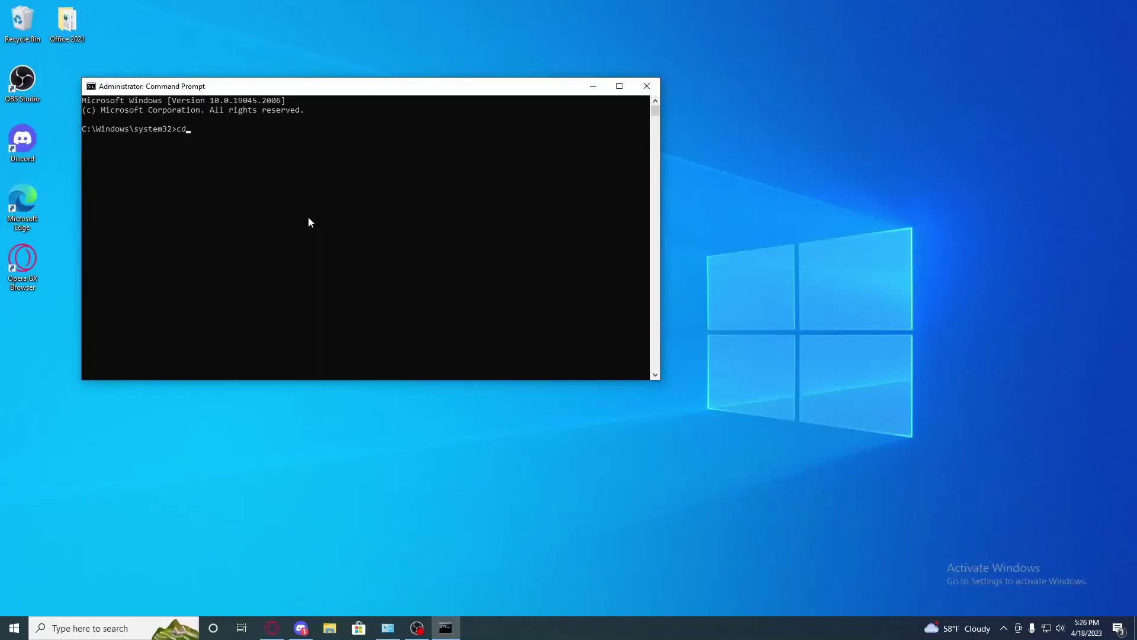
{"action": "double_click", "coordinate": [67, 21]}
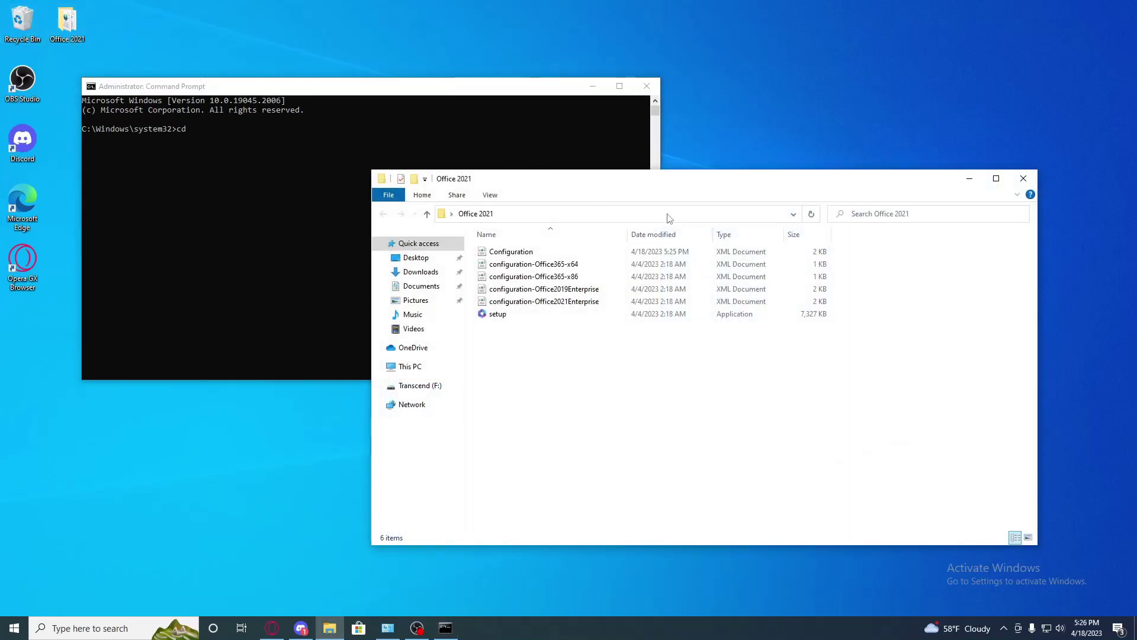
{"action": "left_click", "coordinate": [668, 213]}
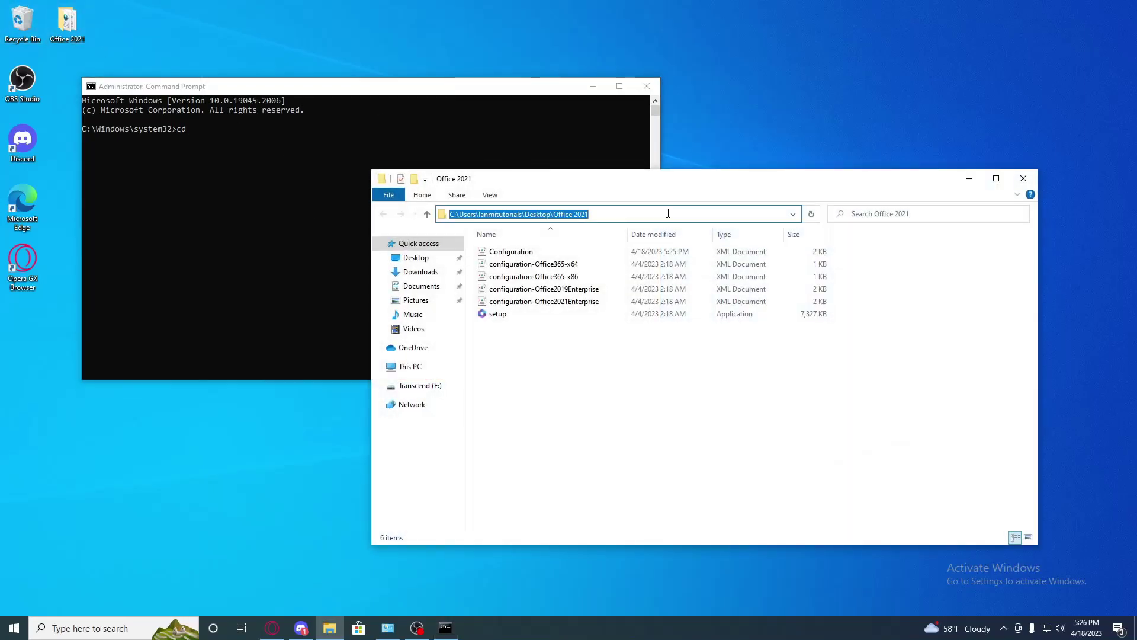
{"action": "right_click", "coordinate": [668, 213]}
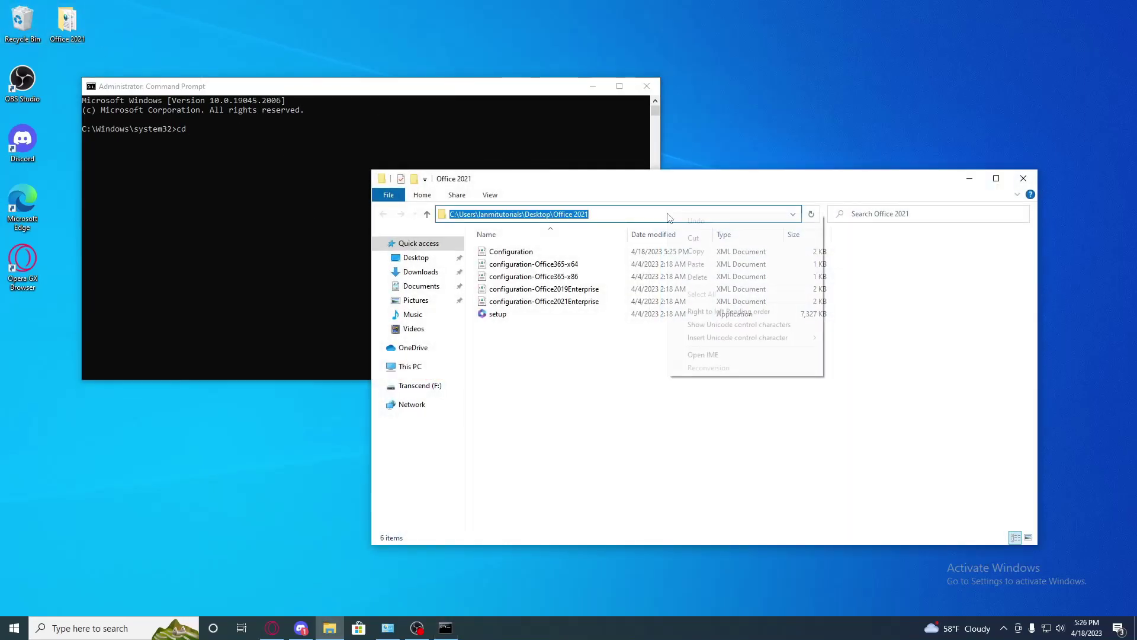
{"action": "left_click", "coordinate": [705, 252]}
{"action": "left_click", "coordinate": [1024, 177]}
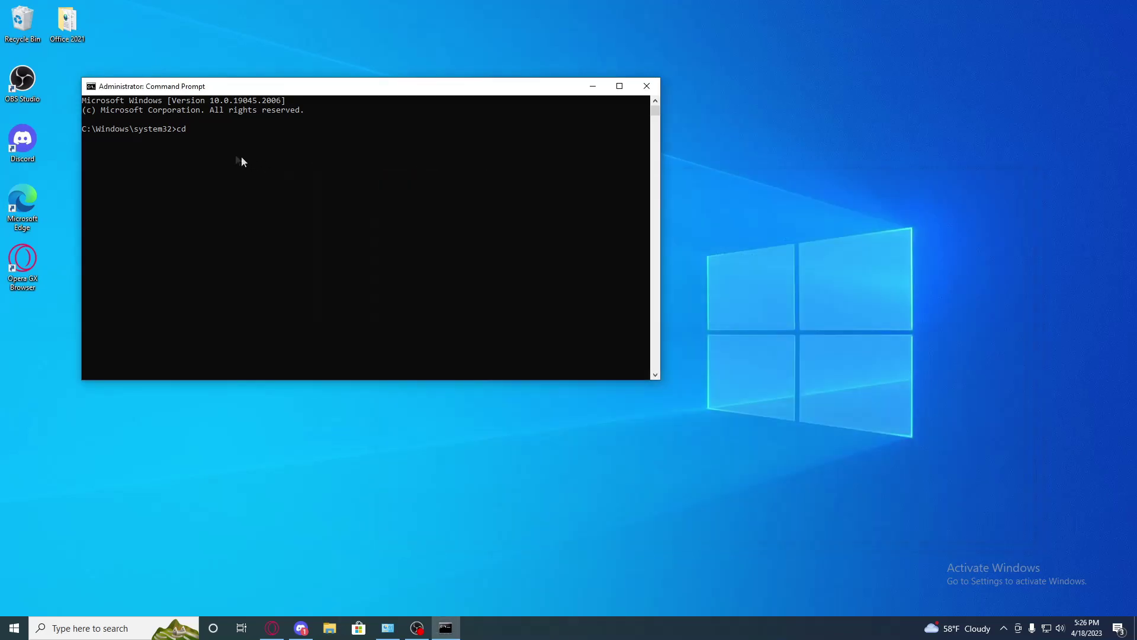
{"action": "left_click", "coordinate": [92, 87]}
{"action": "mouse_move", "coordinate": [108, 185]}
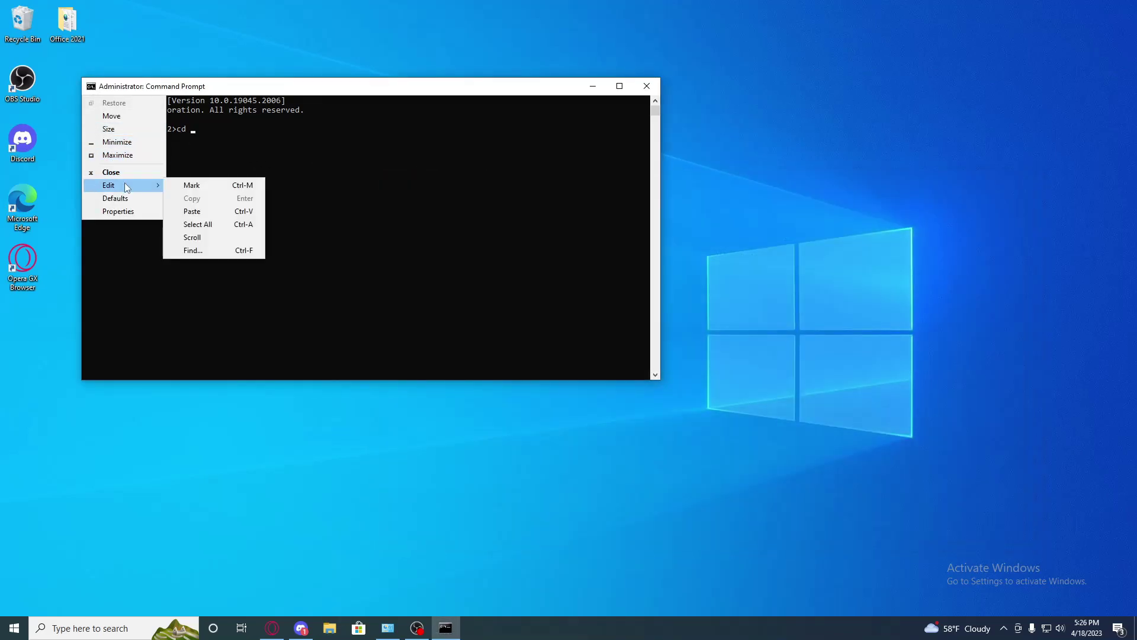
{"action": "left_click", "coordinate": [192, 211]}
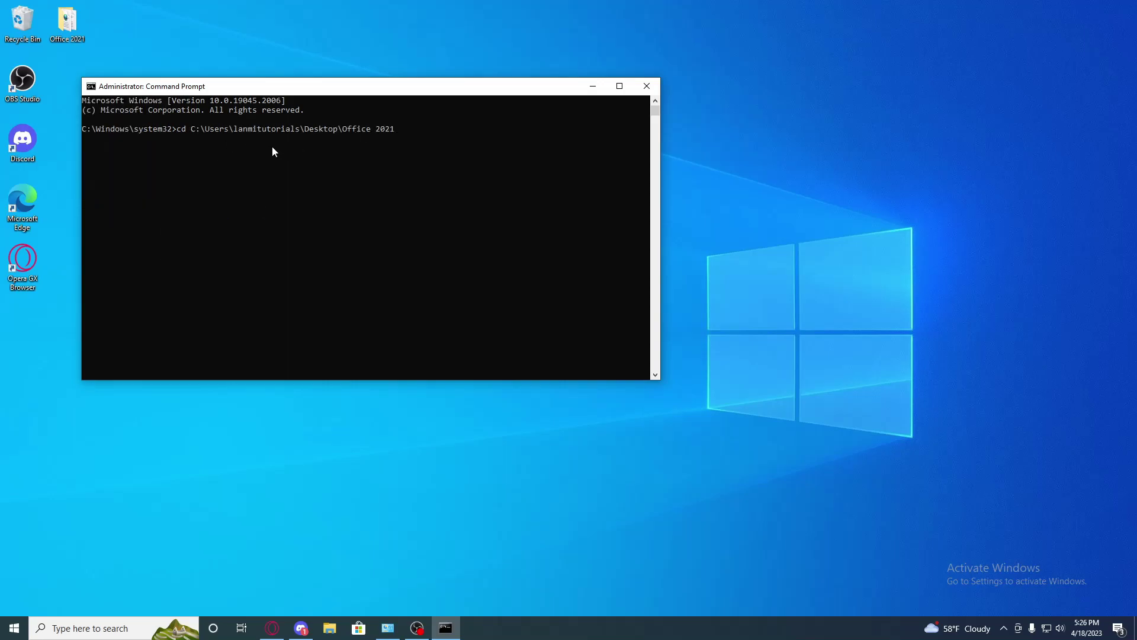
{"action": "key", "text": "Return"}
Step: Run 'setup /configure configuration.xml' copied from the deployment article
{"action": "left_click", "coordinate": [273, 629]}
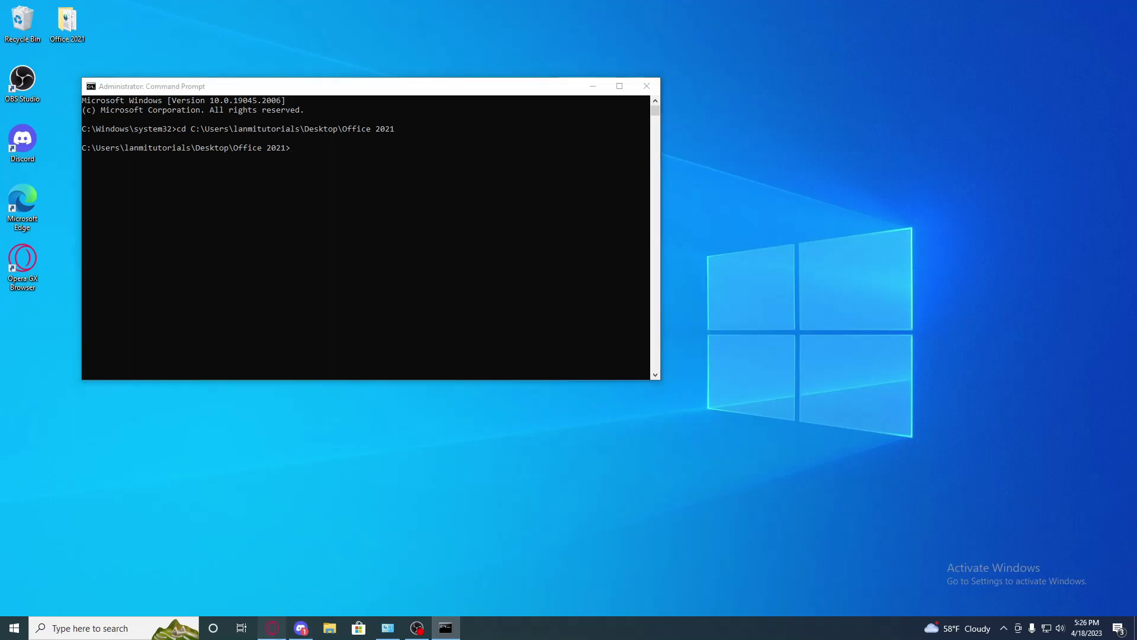
{"action": "left_click", "coordinate": [808, 362]}
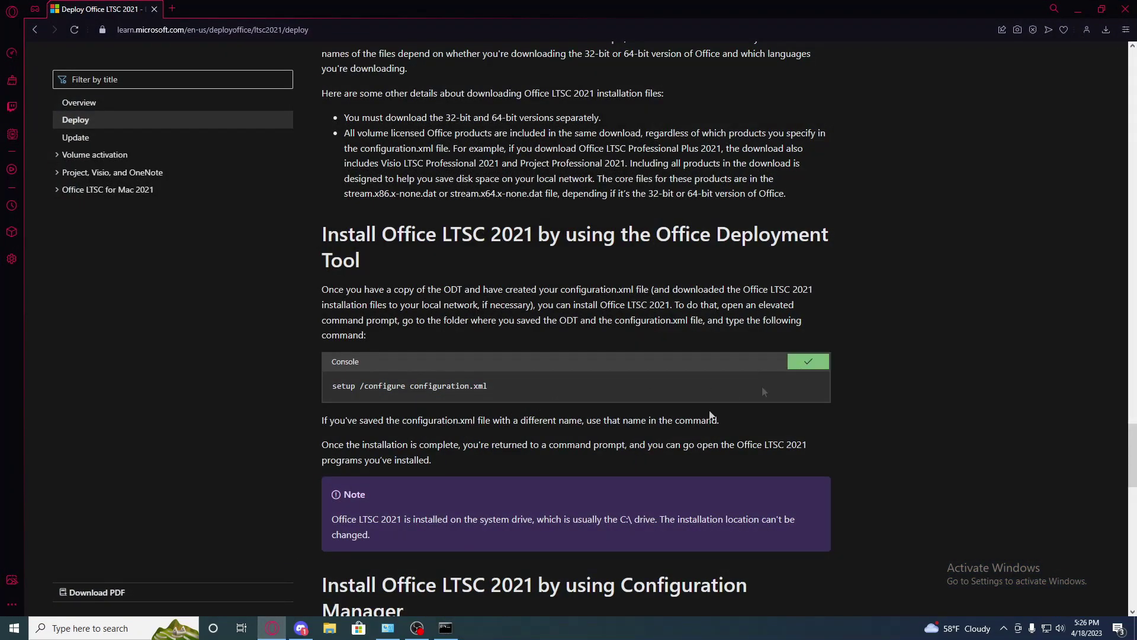
{"action": "left_click", "coordinate": [272, 628]}
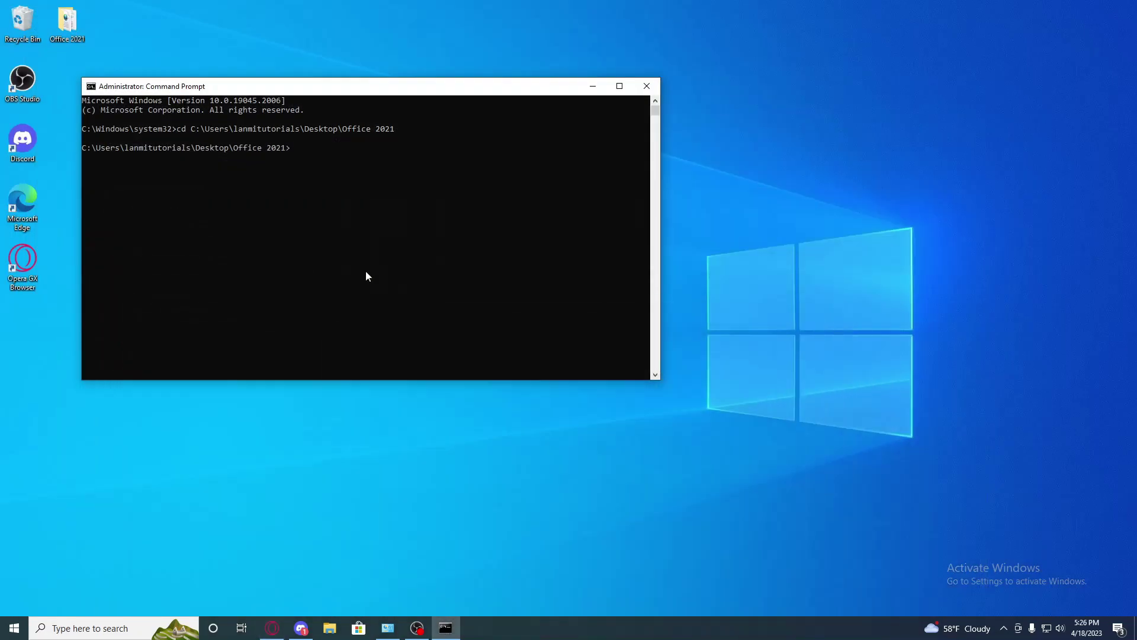
{"action": "right_click", "coordinate": [298, 150]}
{"action": "key", "text": "Return"}
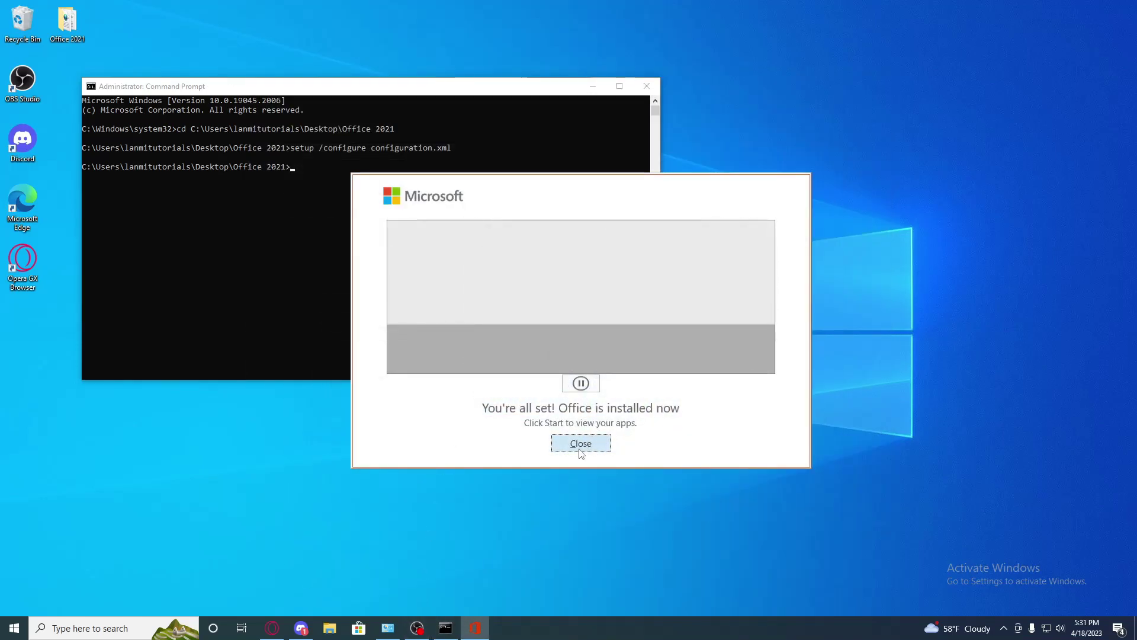
Step: Close the 'You're all set! Office is installed now' message once installation completes
{"action": "left_click", "coordinate": [581, 445]}
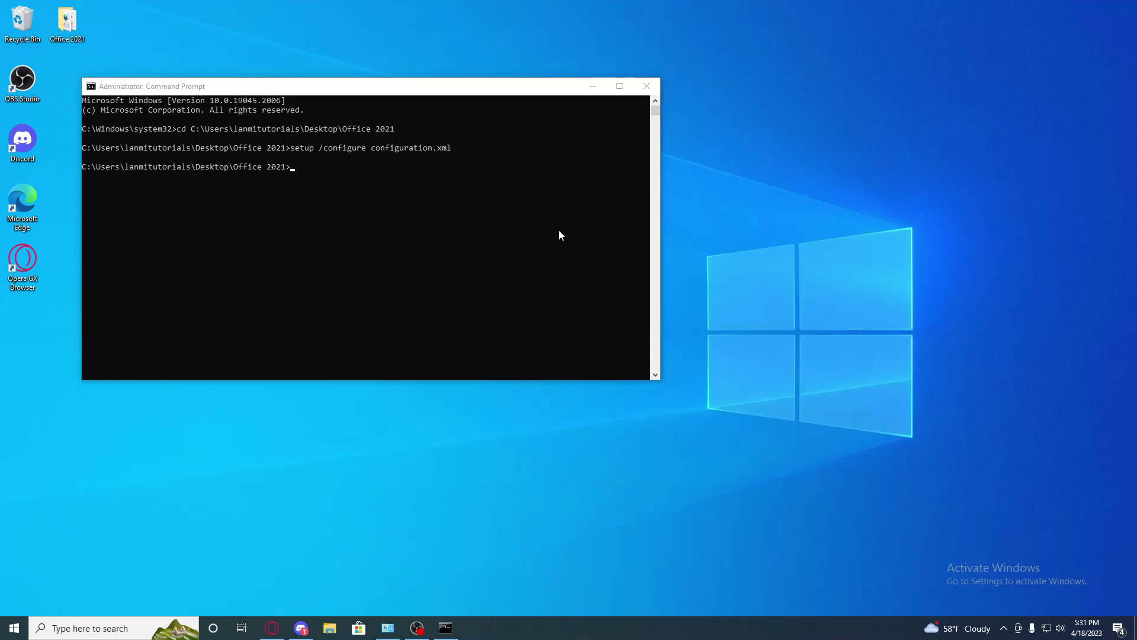
Step: Close the Command Prompt and the Office 2021 folder, leaving the desktop clear
{"action": "left_click", "coordinate": [360, 177]}
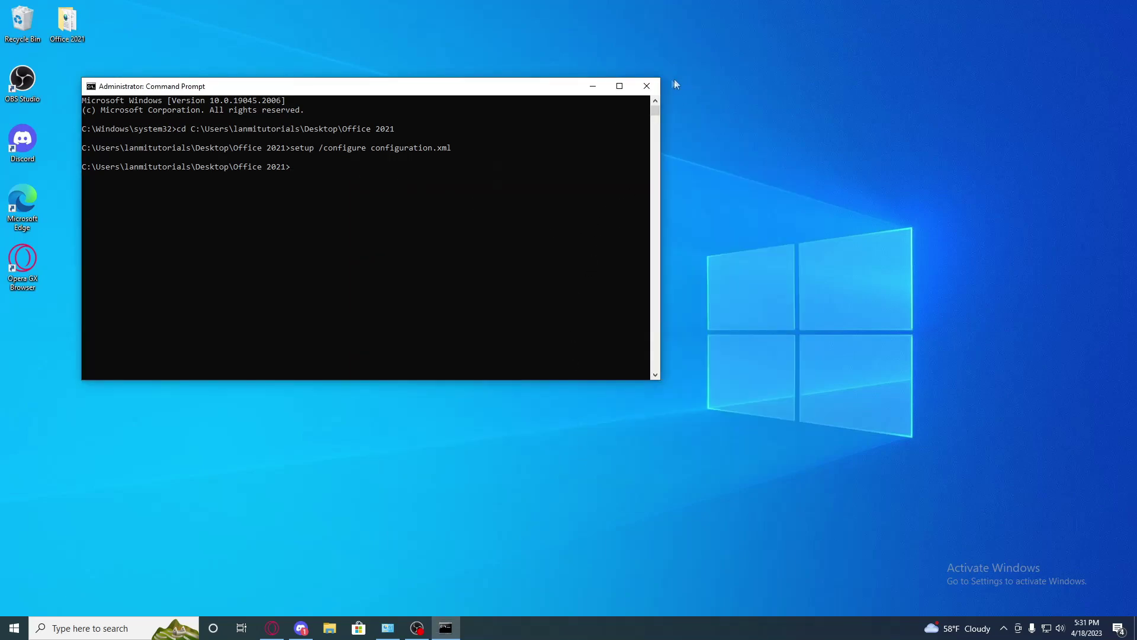
{"action": "left_click", "coordinate": [651, 86]}
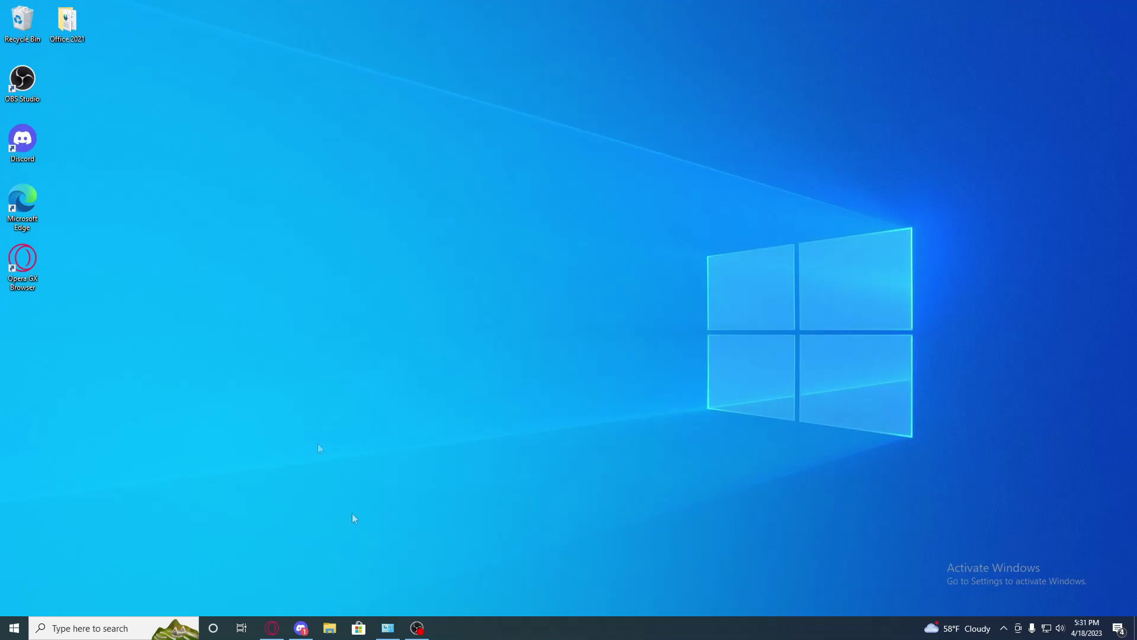
{"action": "double_click", "coordinate": [73, 29]}
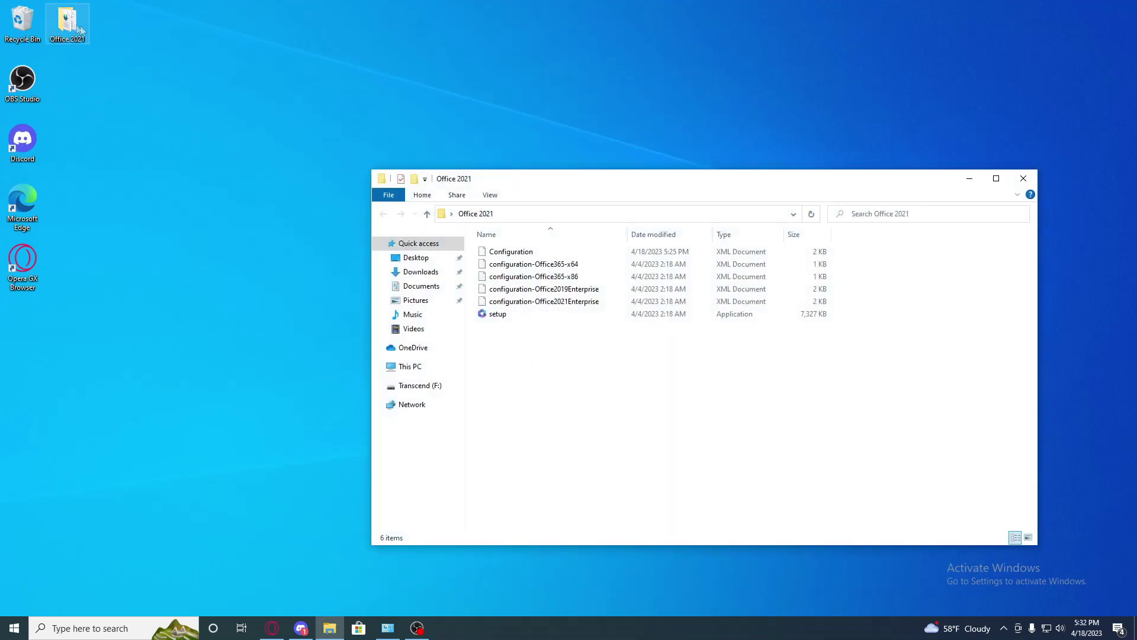
{"action": "left_click", "coordinate": [1029, 174]}
{"action": "left_click", "coordinate": [579, 420]}
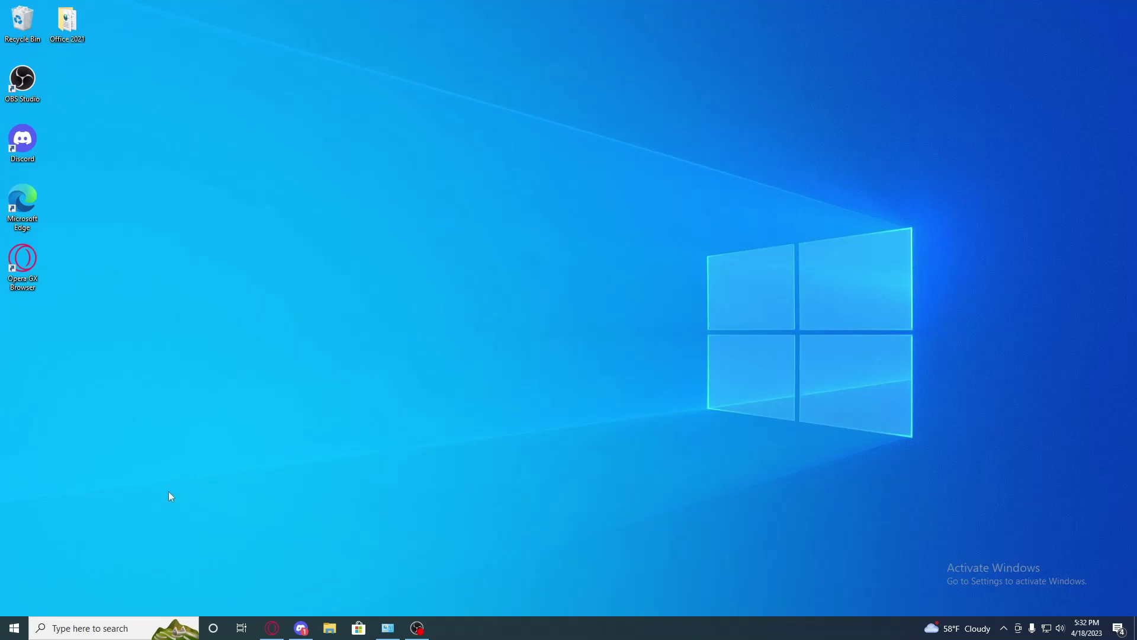
{"action": "left_click", "coordinate": [15, 628]}
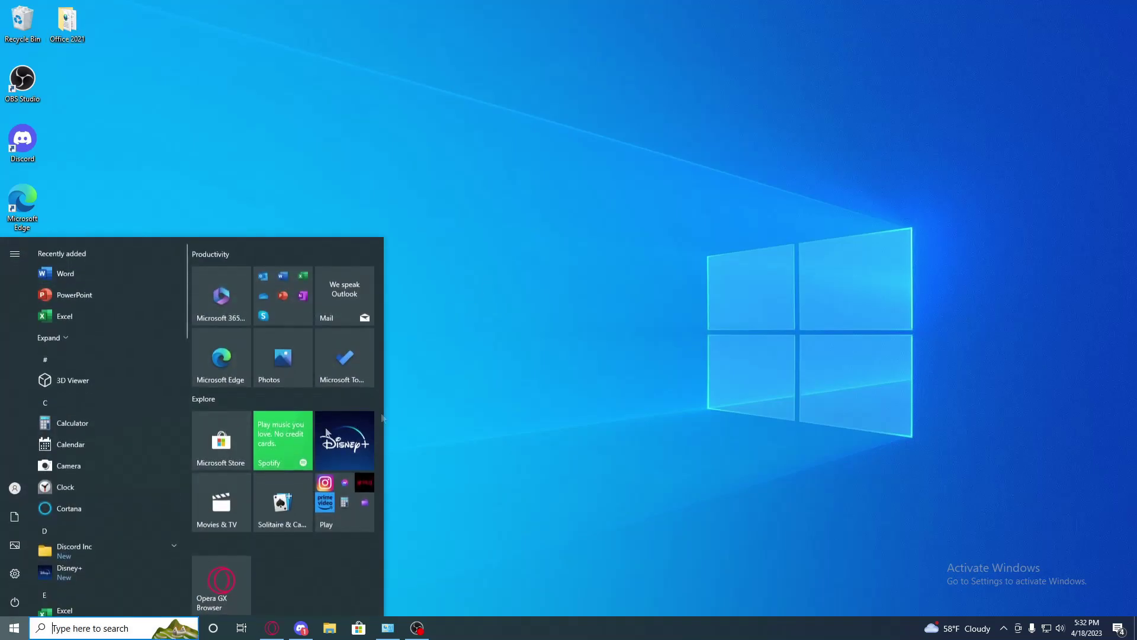
Step: Launch Word, accept the Office license agreement and dismiss the privacy notice
{"action": "left_click", "coordinate": [78, 282]}
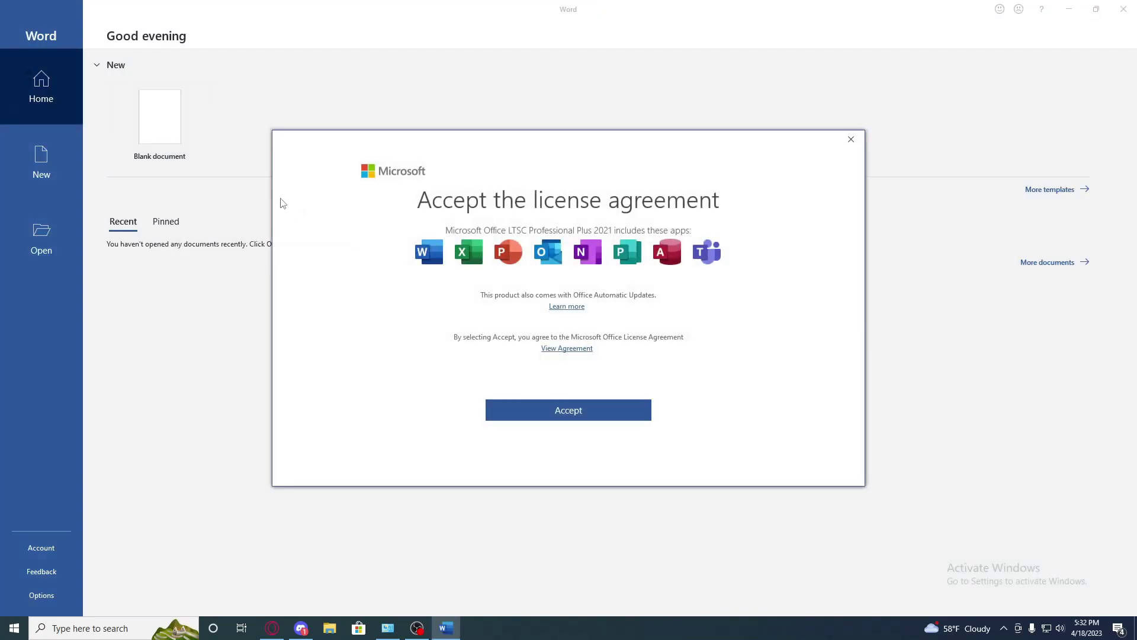
{"action": "left_click", "coordinate": [603, 406]}
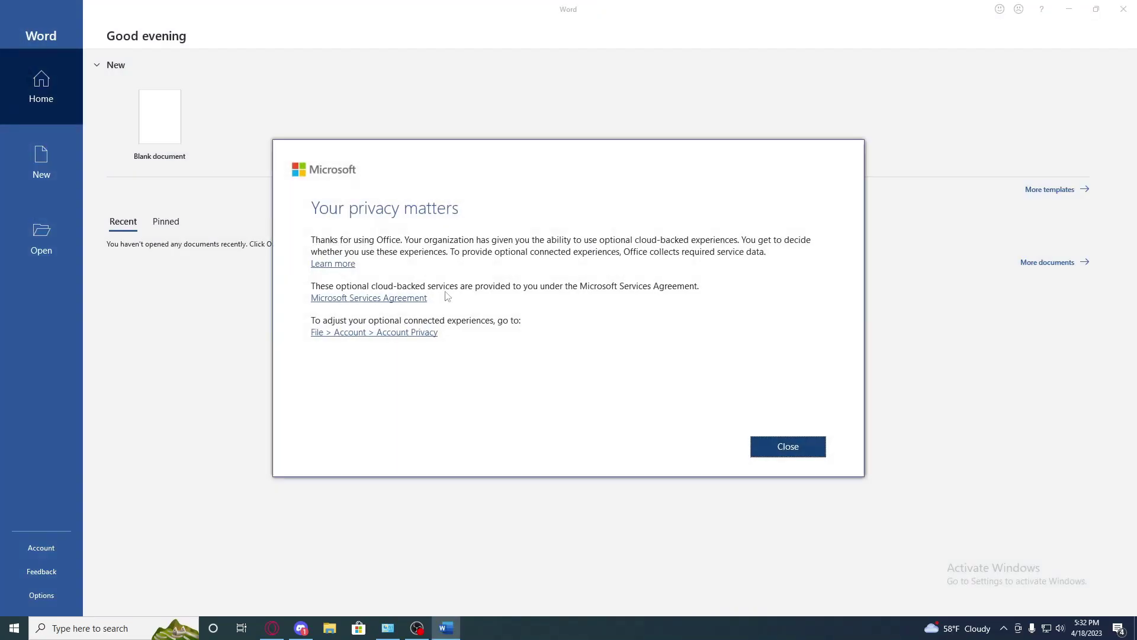
{"action": "left_click", "coordinate": [773, 446]}
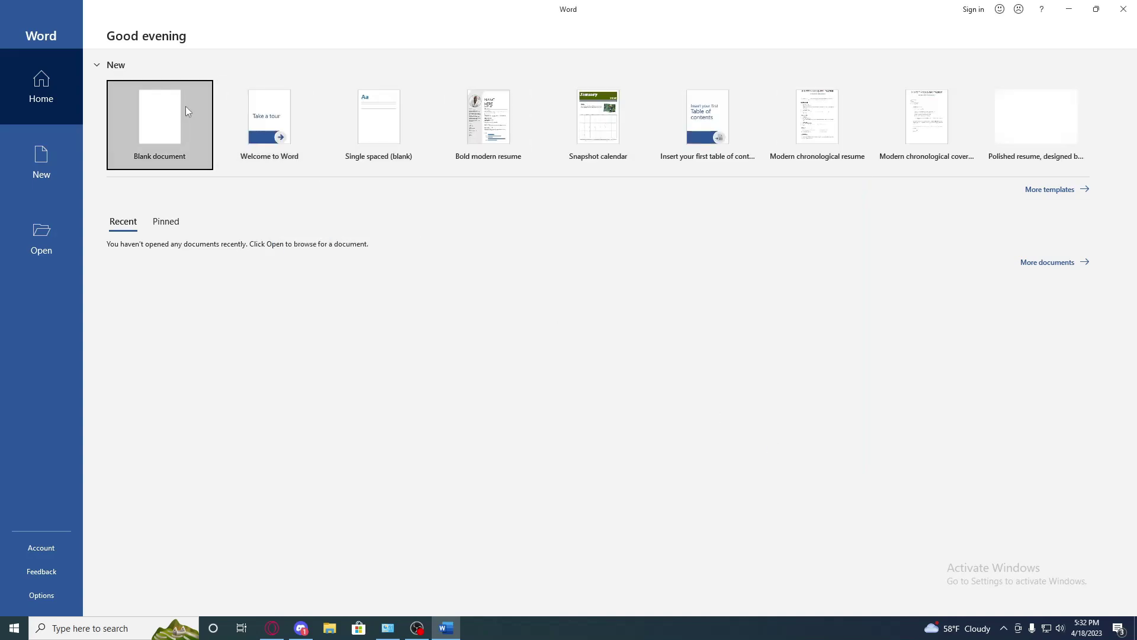
Step: Create a blank document and type 'YOUR CHECK FOR 1 MILION DOLLARS' with 'SIGNATURE. :)' below
{"action": "key", "text": "Return"}
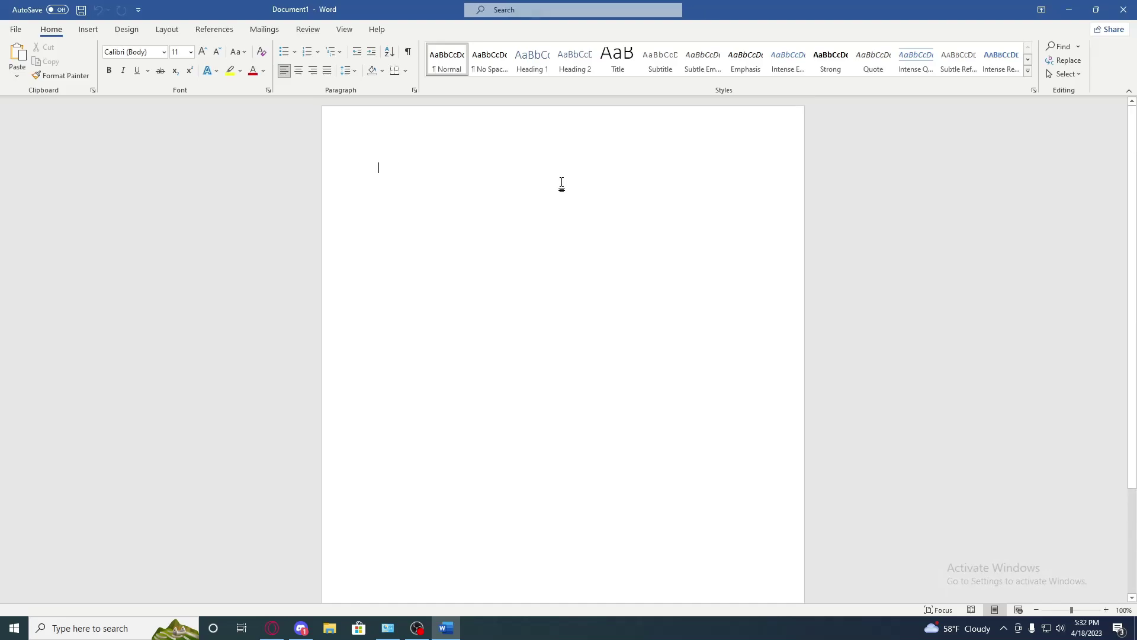
{"action": "type", "text": "YOUR CHEC"}
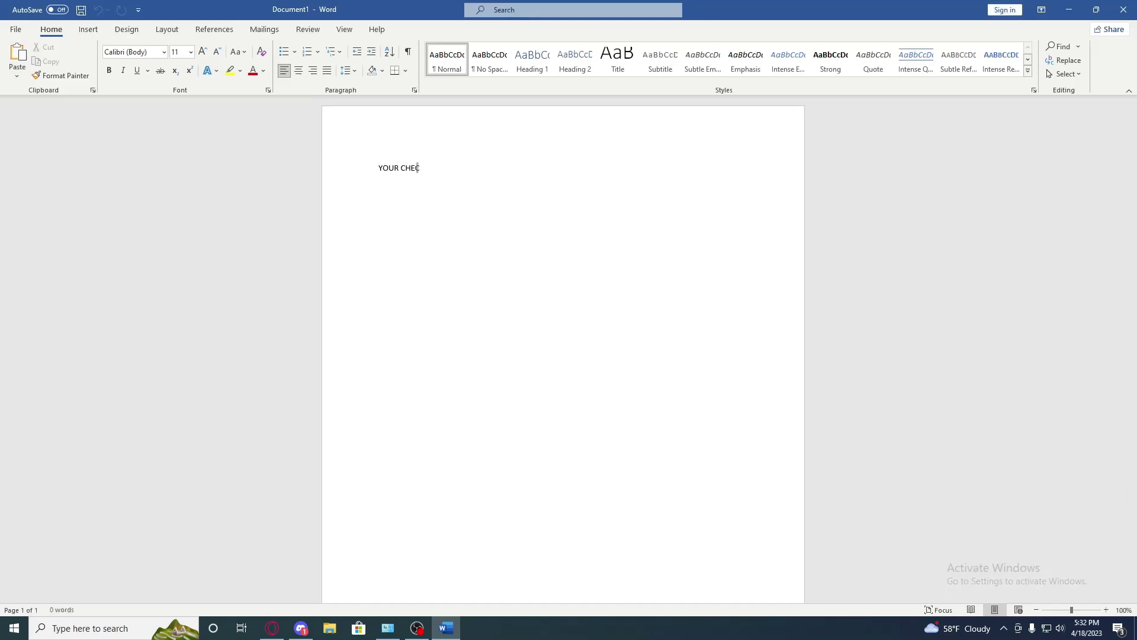
{"action": "type", "text": "K FOR 1 MILION DOLLAR"}
{"action": "type", "text": "S"}
{"action": "key", "text": "Return"}
{"action": "type", "text": "SIGNATURE"}
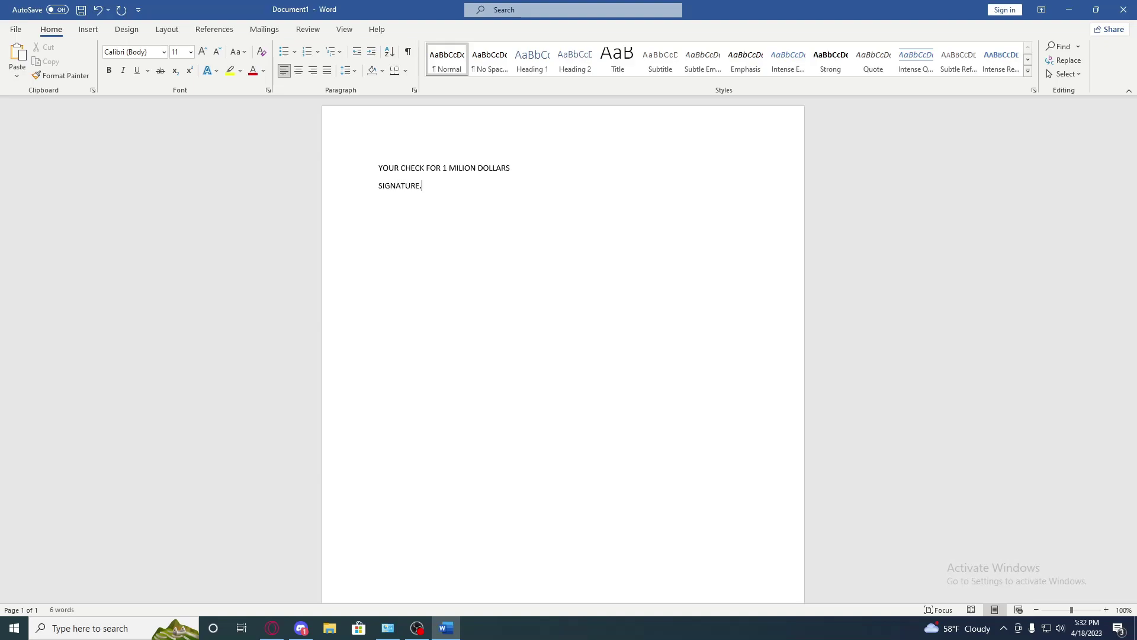
{"action": "type", "text": ". :)"}
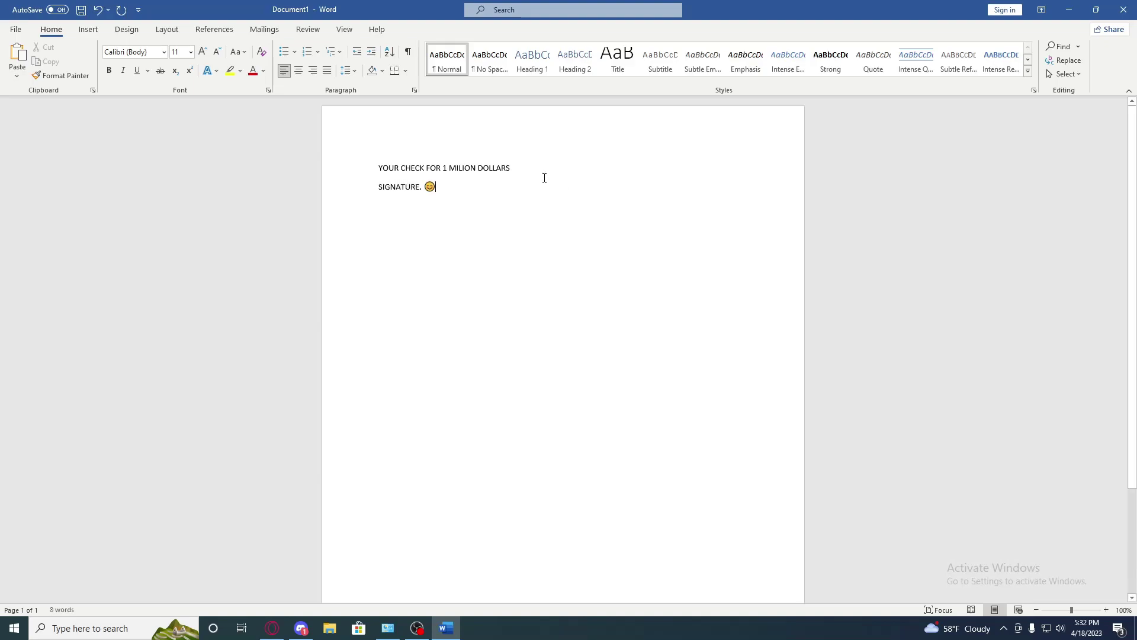
Step: Delete all the test text and close Word without saving
{"action": "key", "text": "ctrl+a"}
{"action": "key", "text": "BackSpace"}
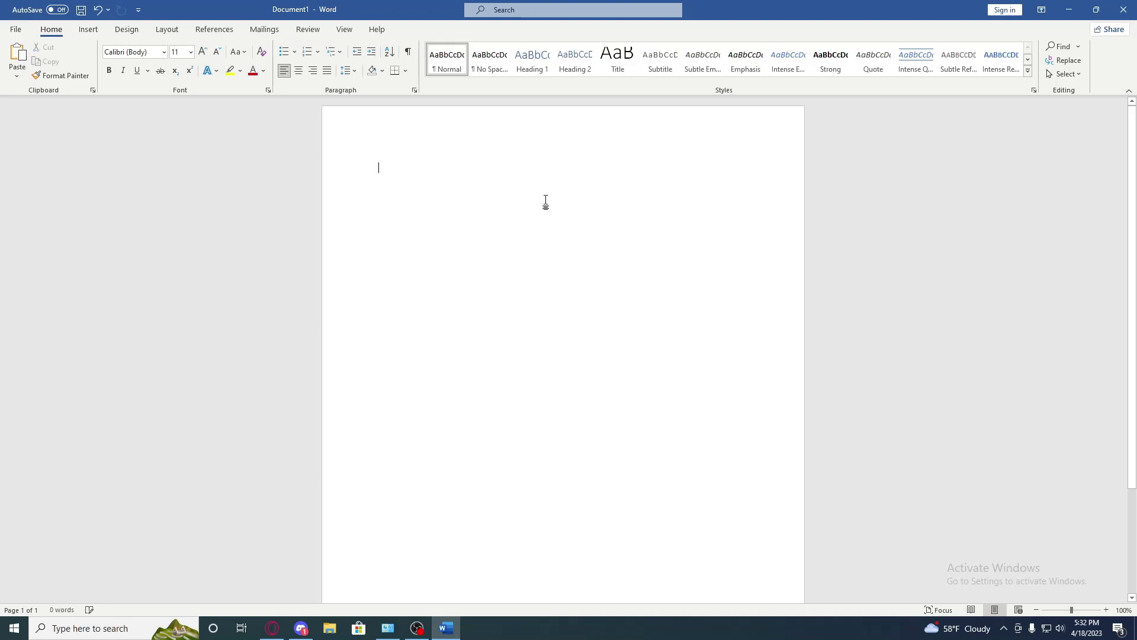
{"action": "left_click", "coordinate": [1123, 10]}
{"action": "left_click", "coordinate": [569, 337]}
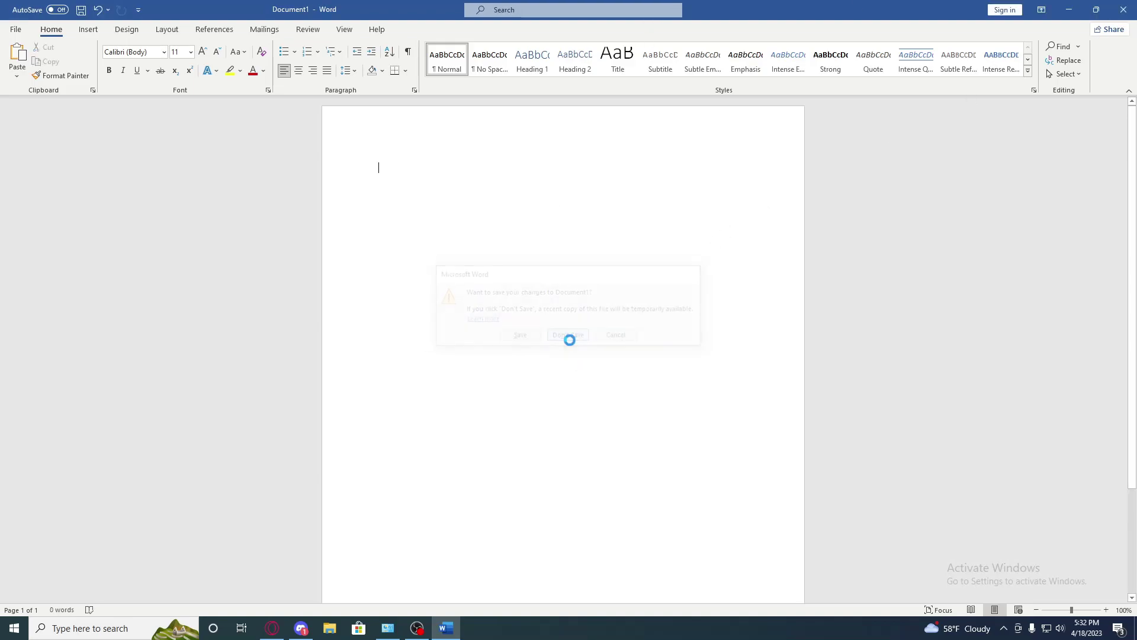
Step: Launch PowerPoint from Recently added and create a blank presentation
{"action": "key", "text": "super"}
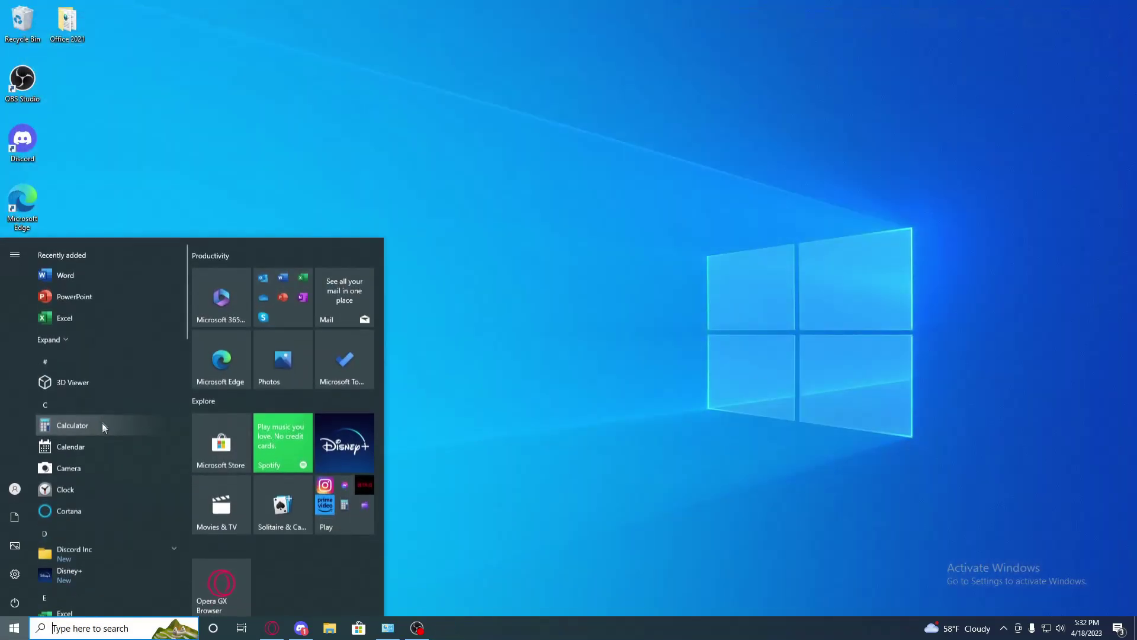
{"action": "left_click", "coordinate": [80, 297]}
{"action": "left_click", "coordinate": [418, 628]}
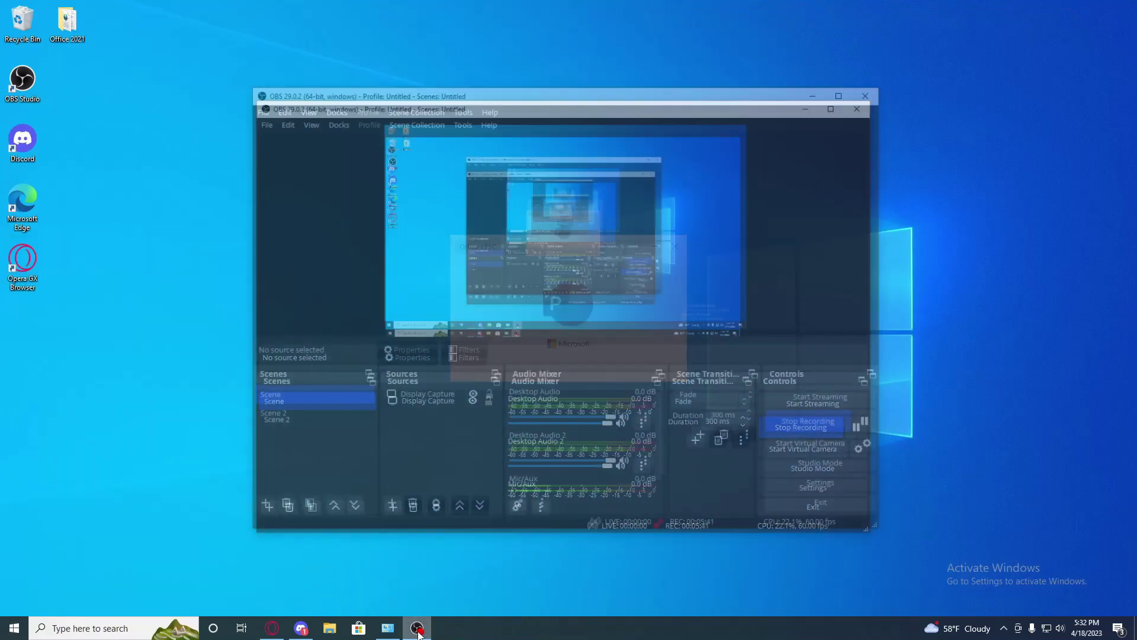
{"action": "left_click", "coordinate": [418, 631]}
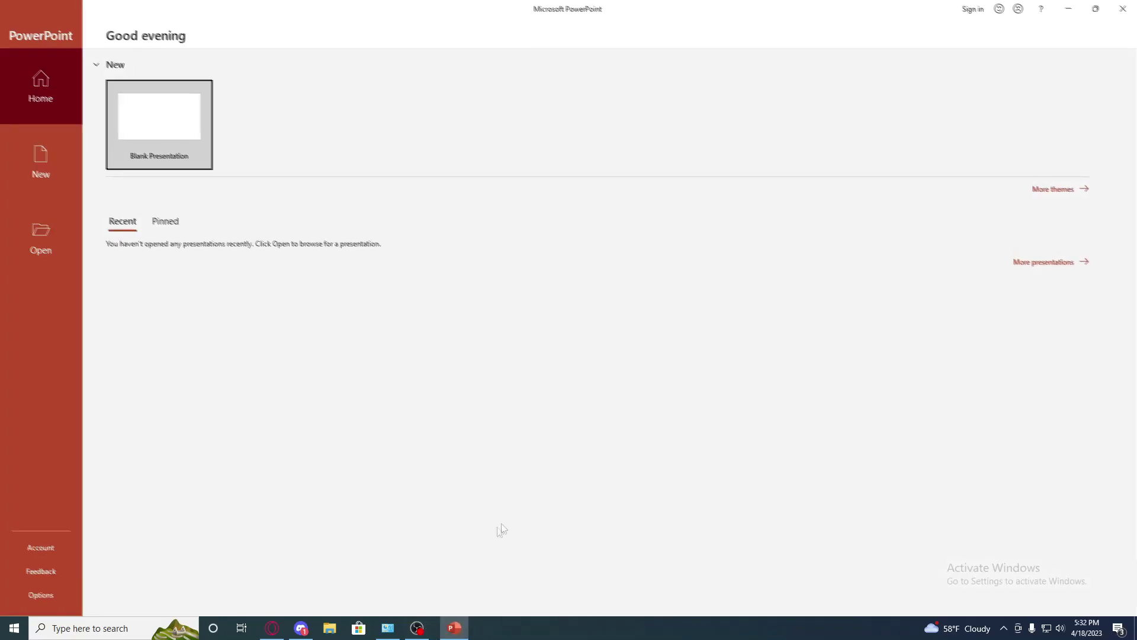
{"action": "left_click", "coordinate": [183, 146]}
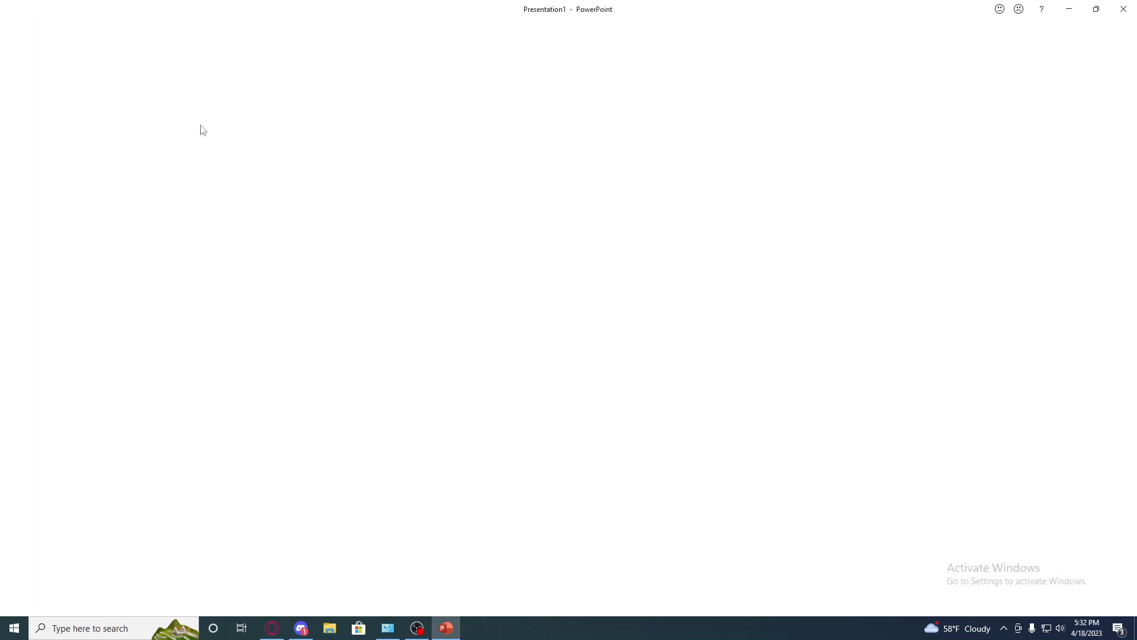
Step: Type a test title ending in 'ub to me *sry* xd' on the first slide
{"action": "left_click", "coordinate": [500, 258]}
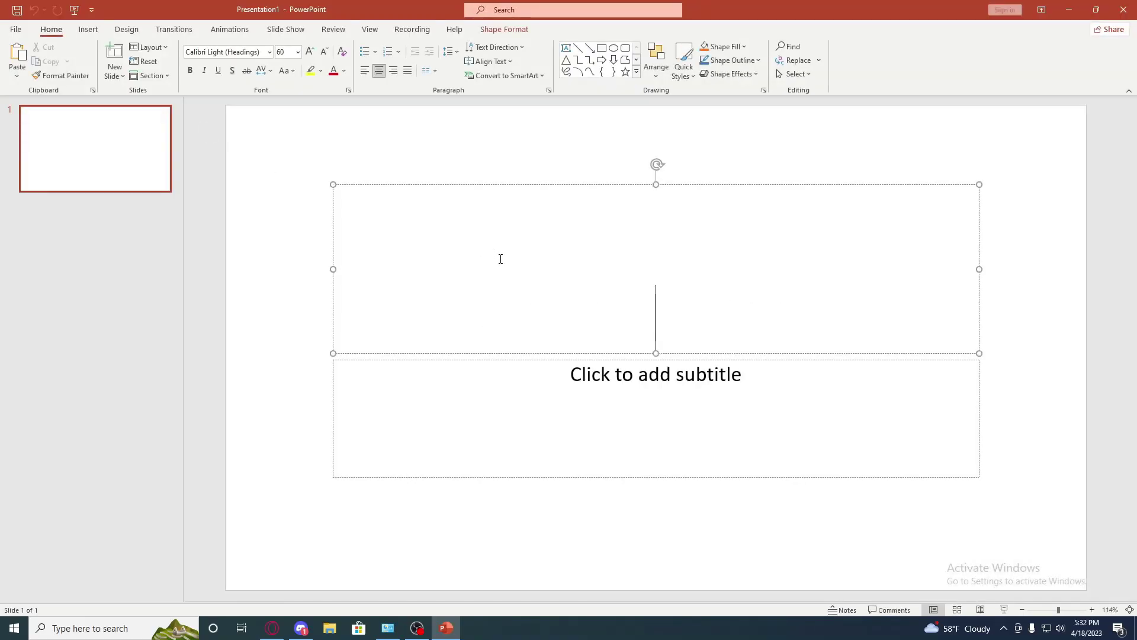
{"action": "type", "text": "Hi"}
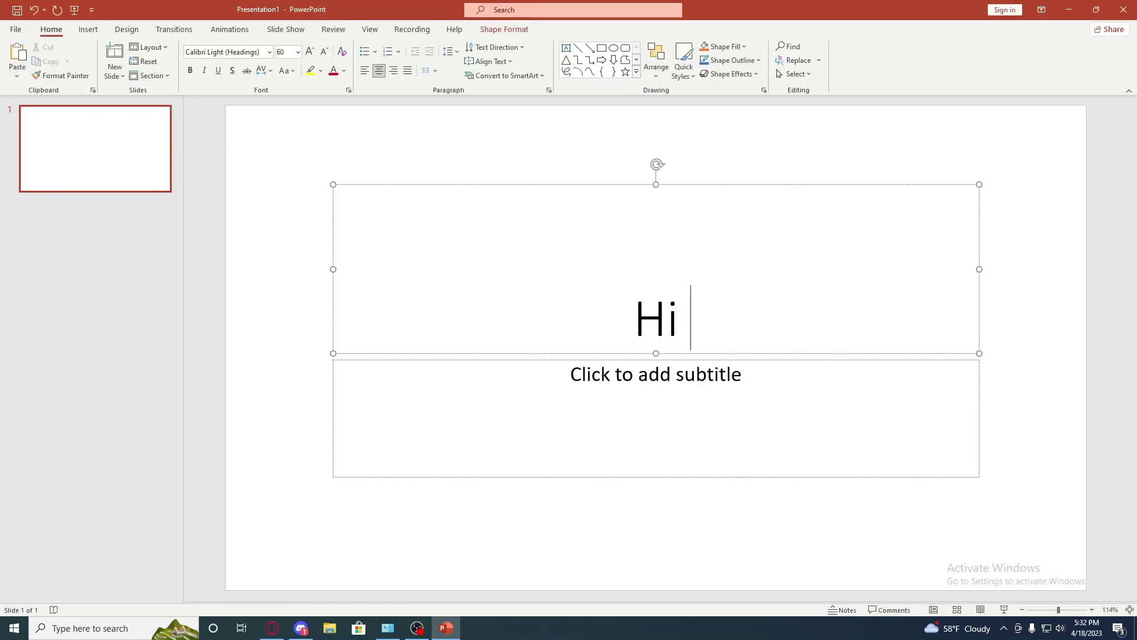
{"action": "type", "text": " guys sub to me *"}
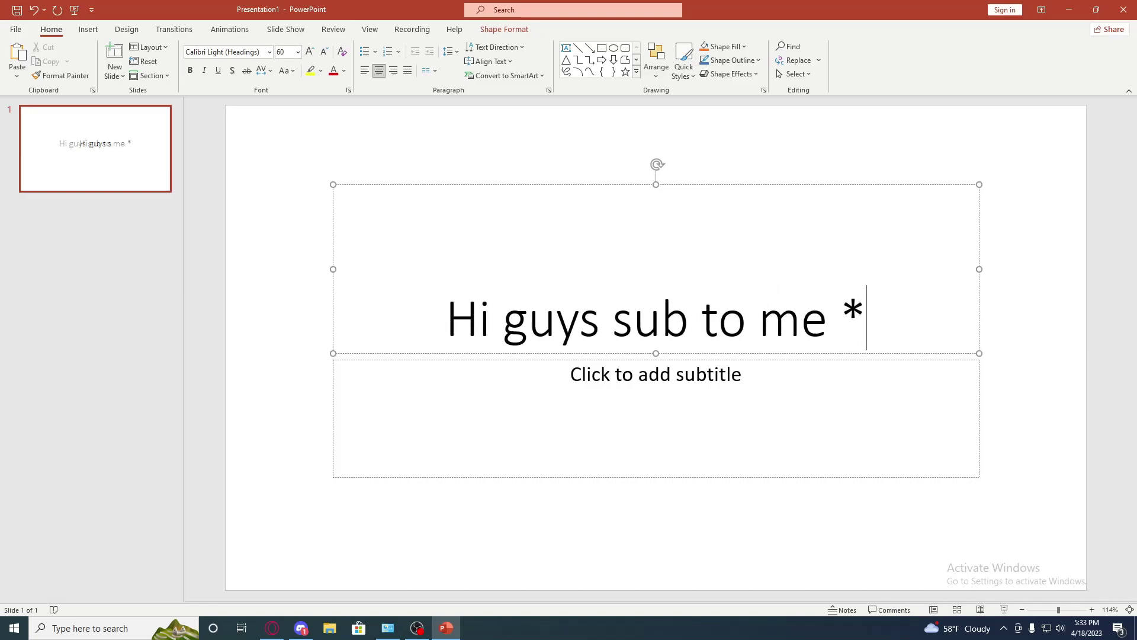
{"action": "type", "text": "sry*"}
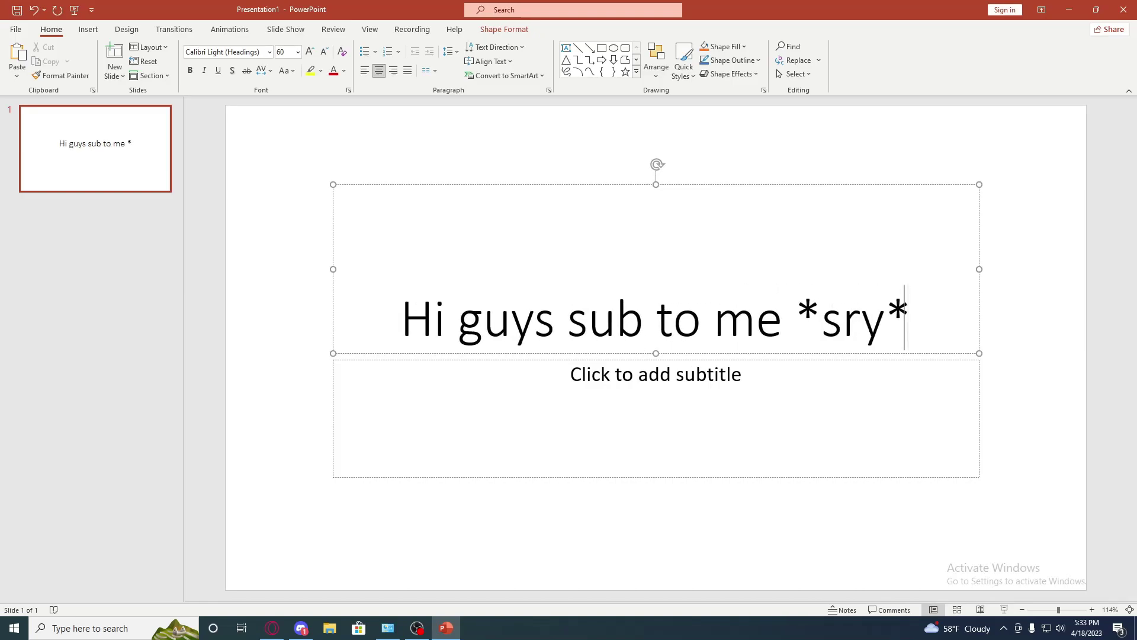
{"action": "type", "text": " xd"}
Step: Close PowerPoint without saving the presentation
{"action": "left_click", "coordinate": [1124, 9]}
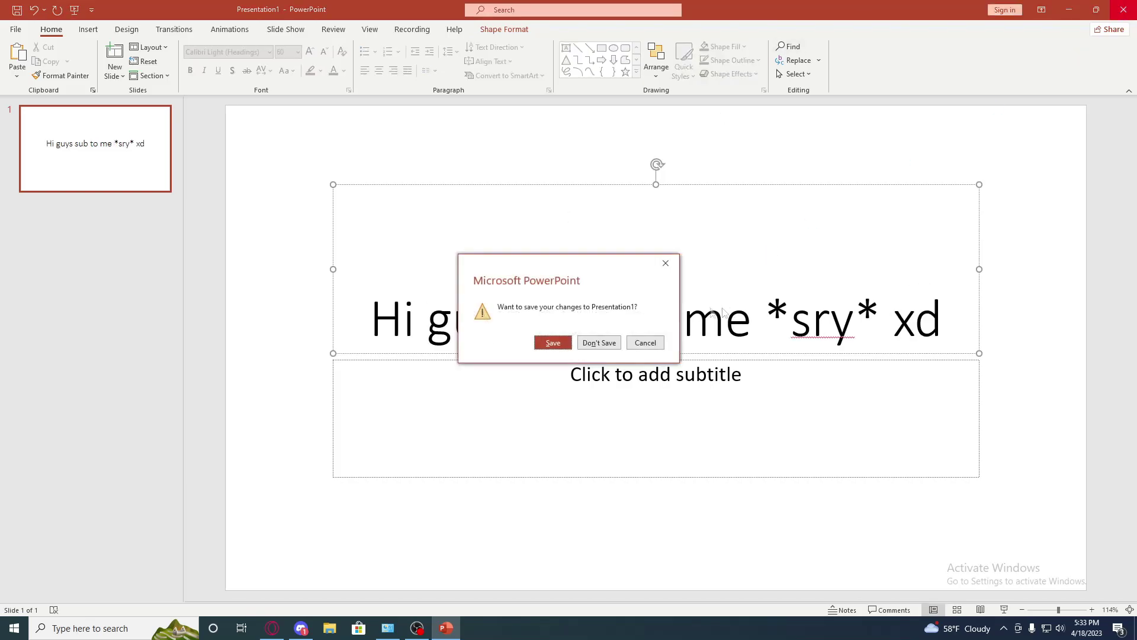
{"action": "left_click", "coordinate": [603, 346]}
{"action": "key", "text": "super"}
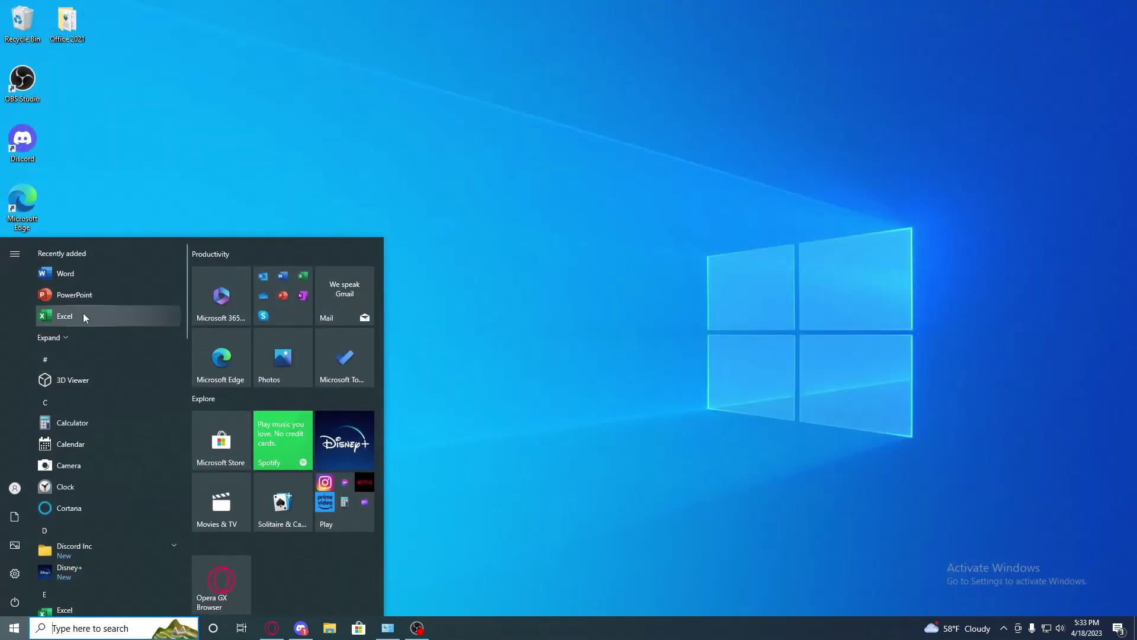
Step: Launch Excel from Recently added, open a blank workbook, then close Excel
{"action": "left_click", "coordinate": [83, 315]}
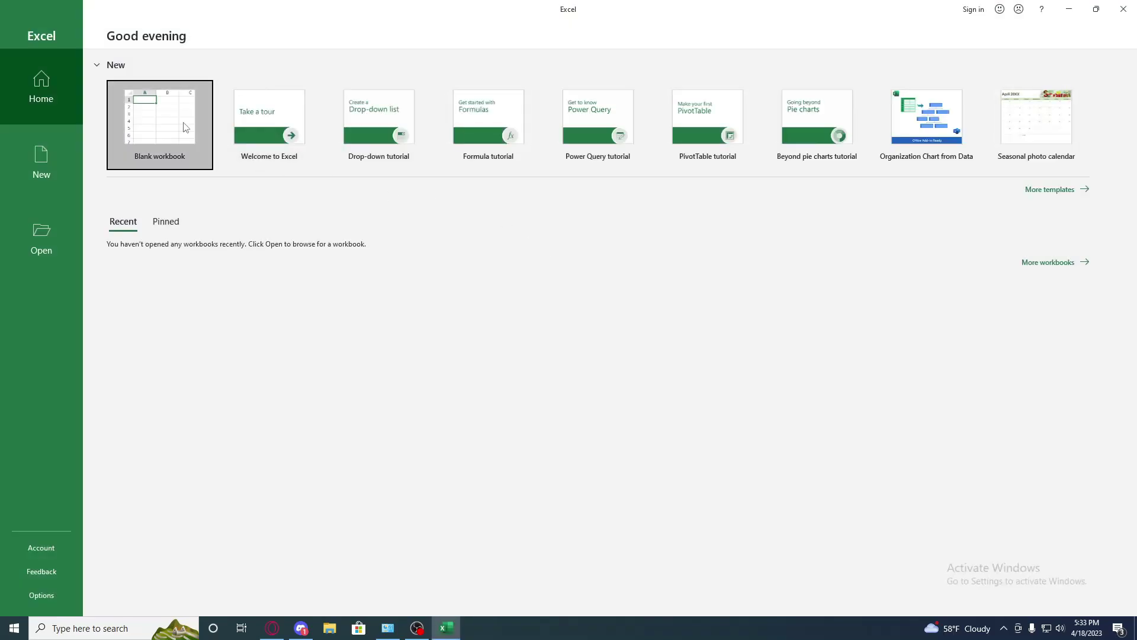
{"action": "left_click", "coordinate": [184, 126]}
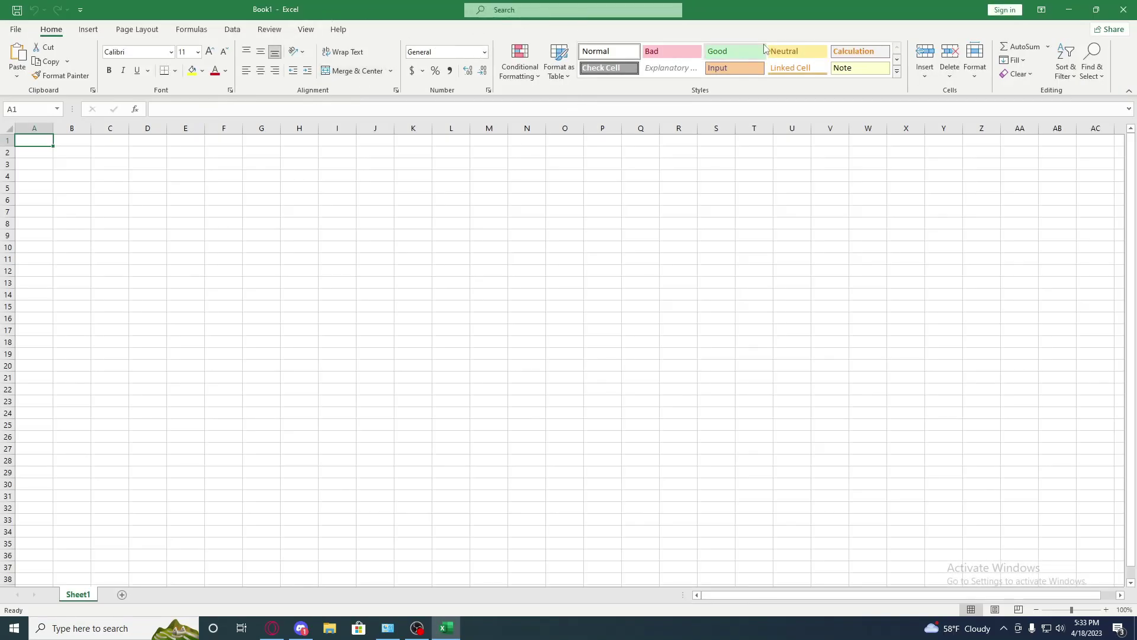
{"action": "left_click", "coordinate": [1124, 10]}
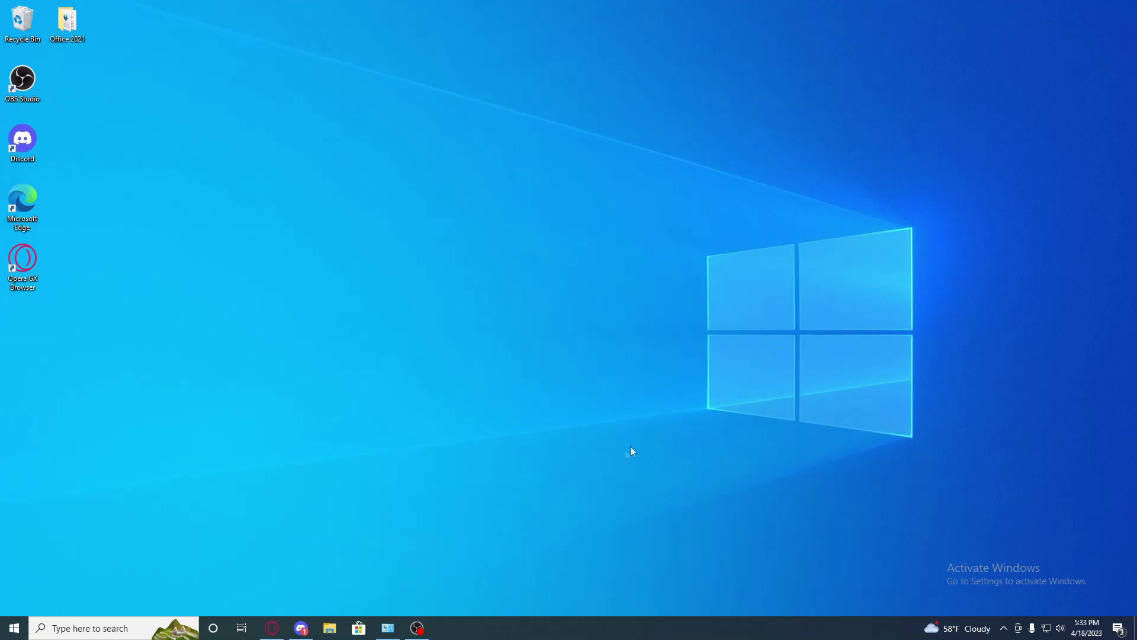
{"action": "left_click", "coordinate": [417, 628]}
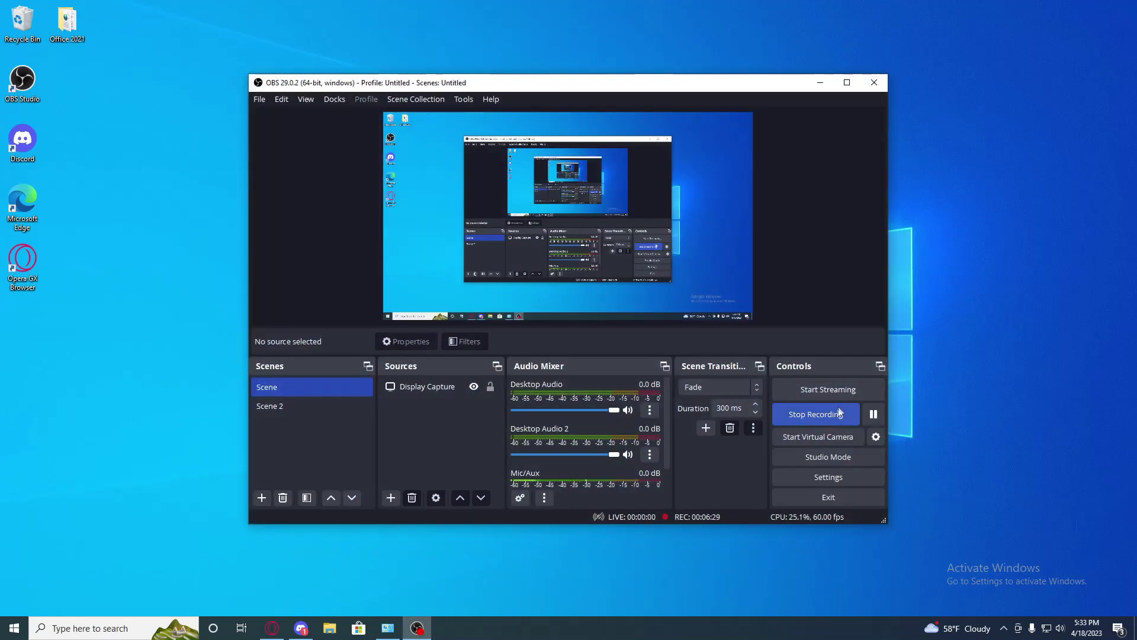